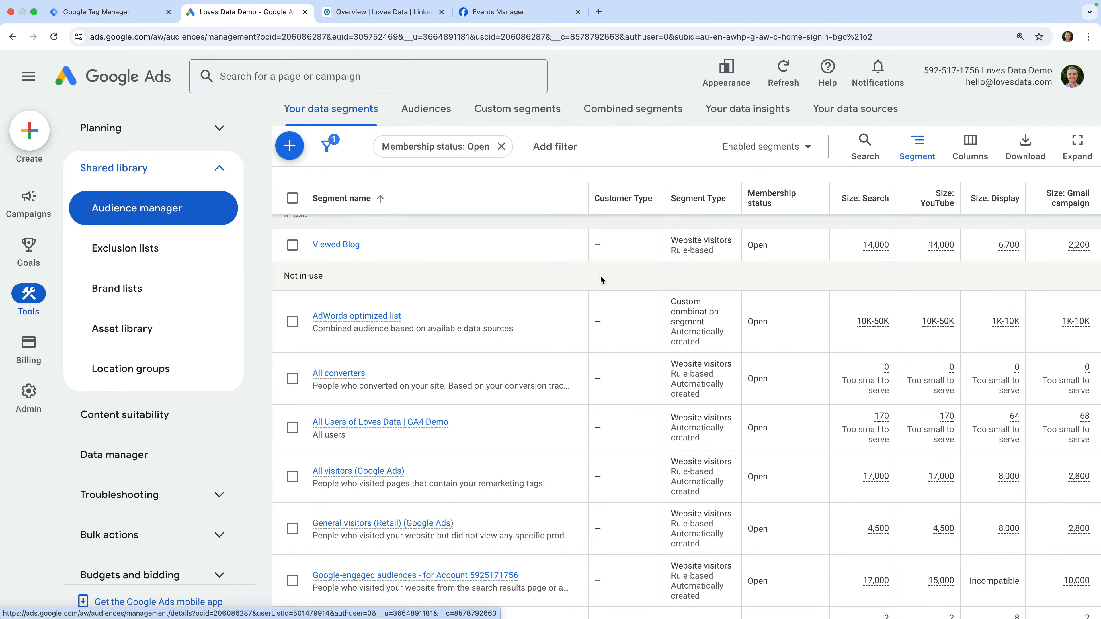
Open the details of the Google Ads tag from the audience data sources.
{"action": "left_click", "coordinate": [850, 118]}
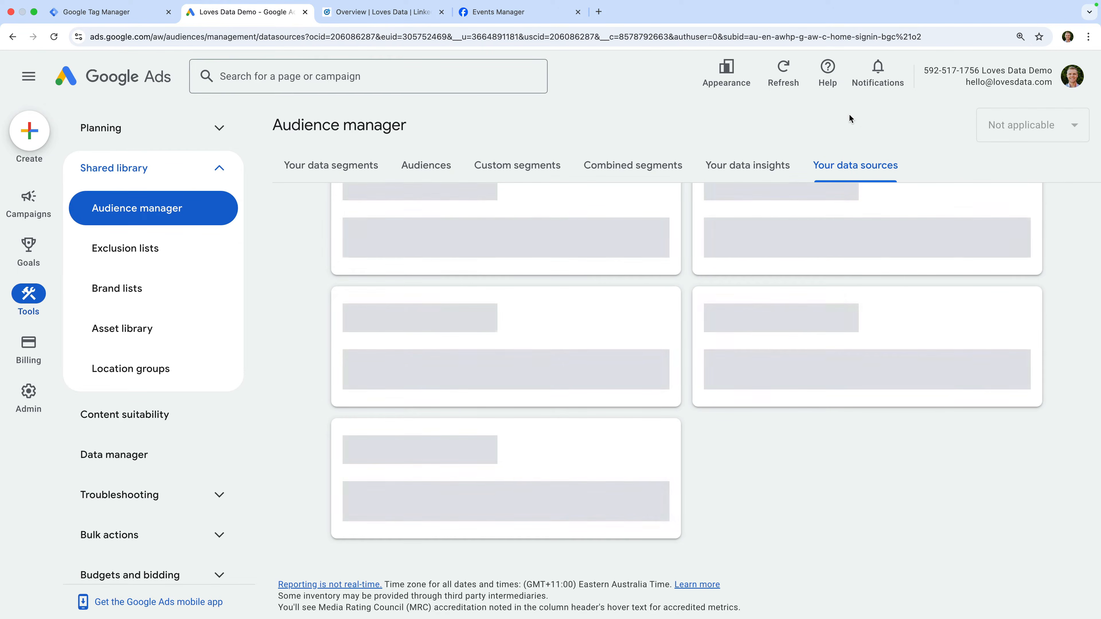
{"action": "scroll", "coordinate": [713, 221], "scroll_direction": "up", "scroll_amount": 2}
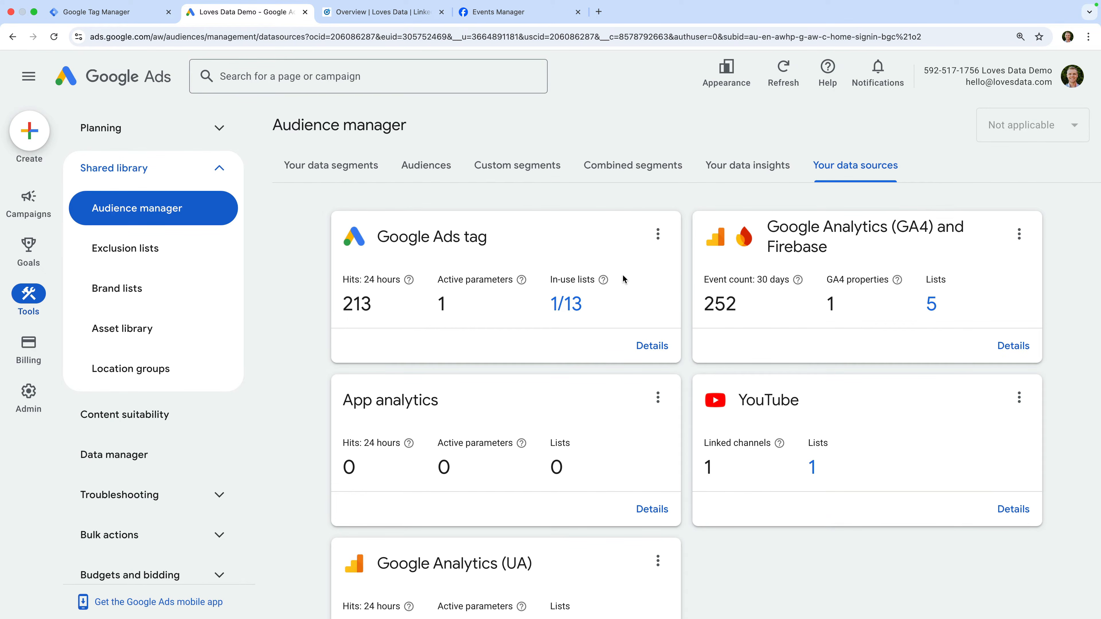
{"action": "left_click", "coordinate": [653, 347]}
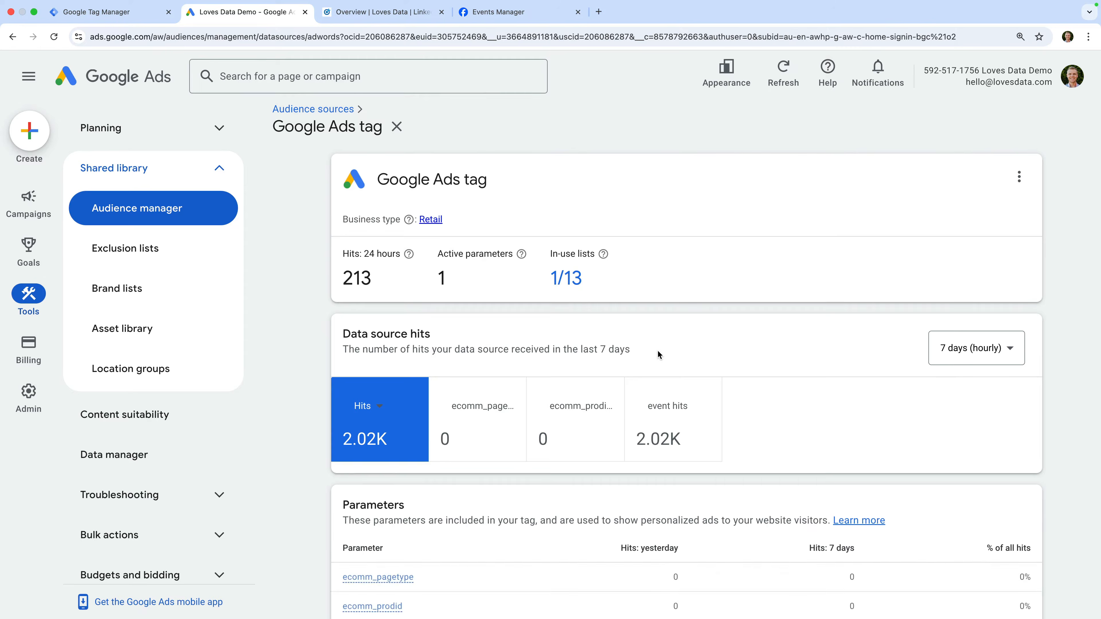
{"action": "scroll", "coordinate": [657, 349], "scroll_direction": "down", "scroll_amount": 8}
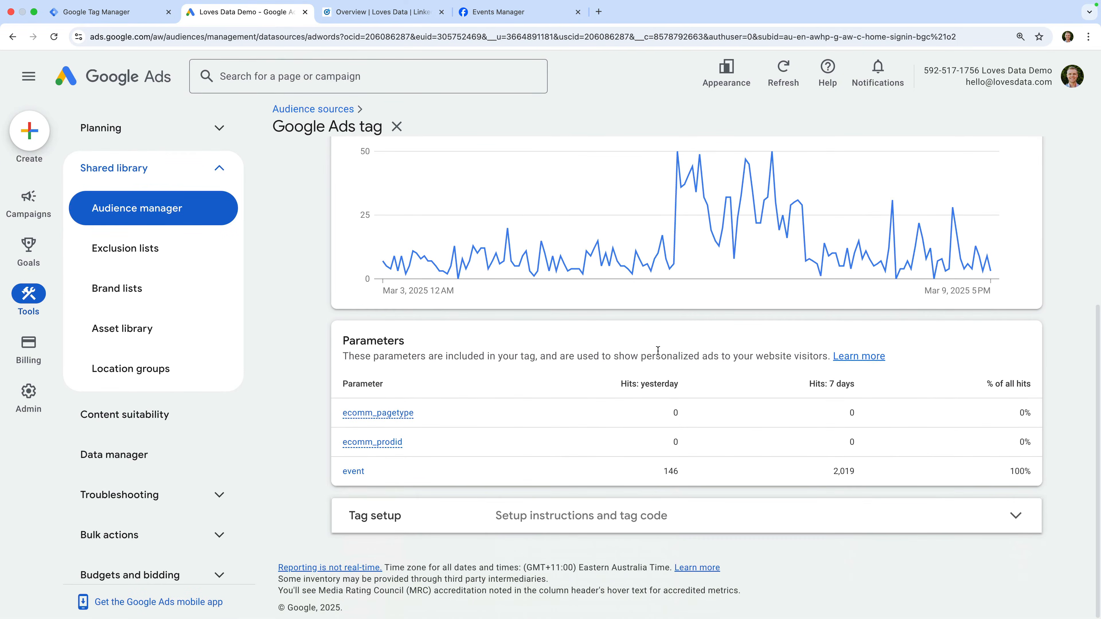
Show the tag setup instructions for Google Tag Manager and copy the conversion ID.
{"action": "left_click", "coordinate": [513, 514]}
{"action": "scroll", "coordinate": [514, 511], "scroll_direction": "down", "scroll_amount": 4}
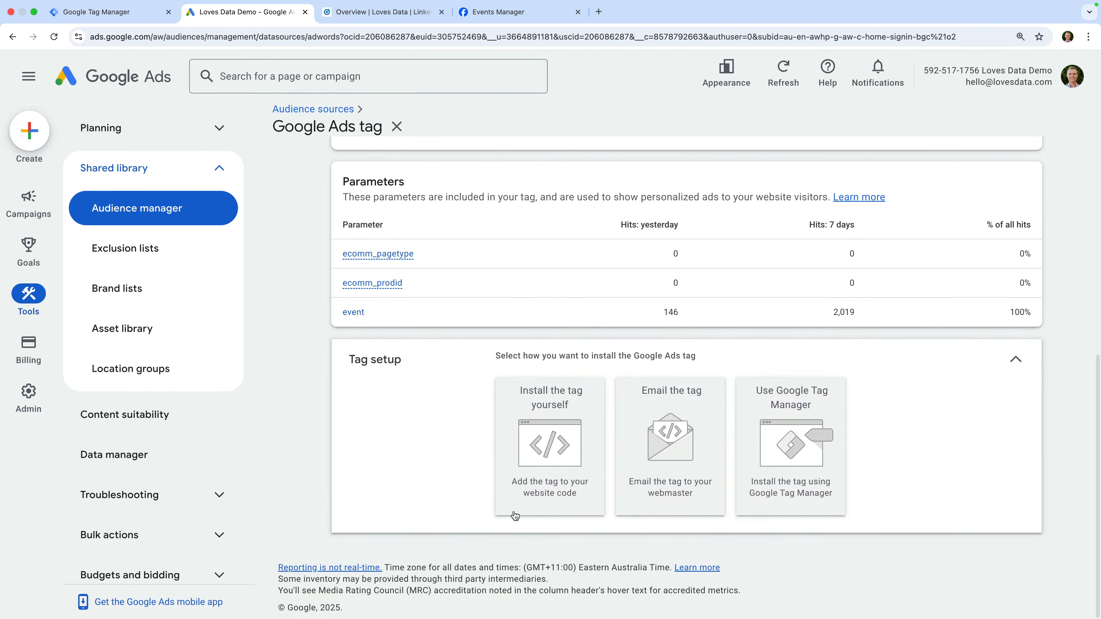
{"action": "left_click", "coordinate": [792, 420]}
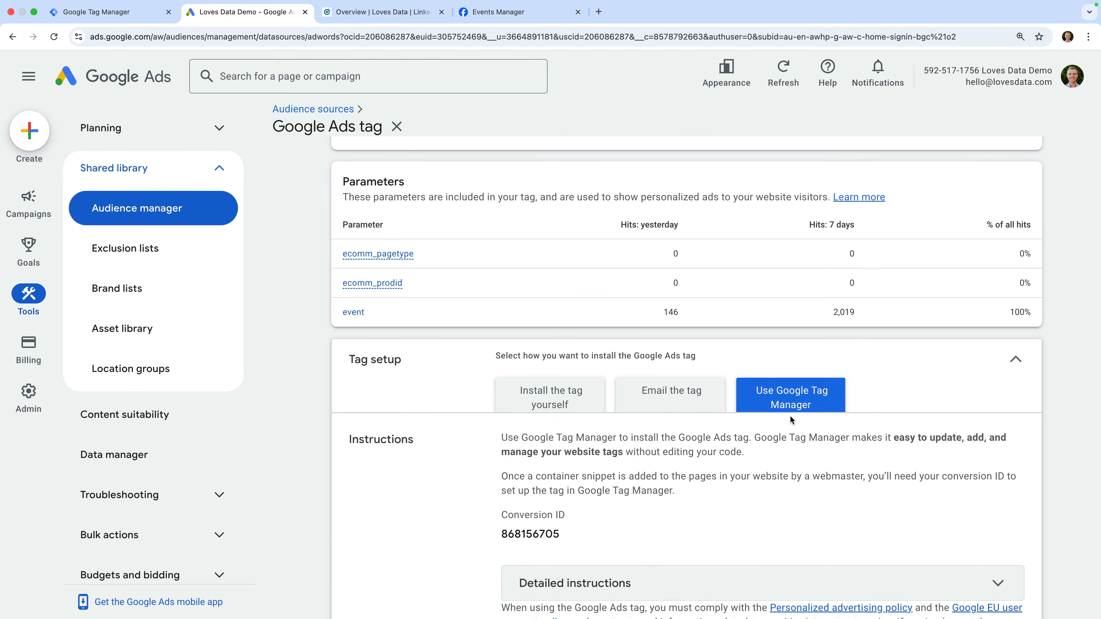
{"action": "scroll", "coordinate": [790, 416], "scroll_direction": "down", "scroll_amount": 3}
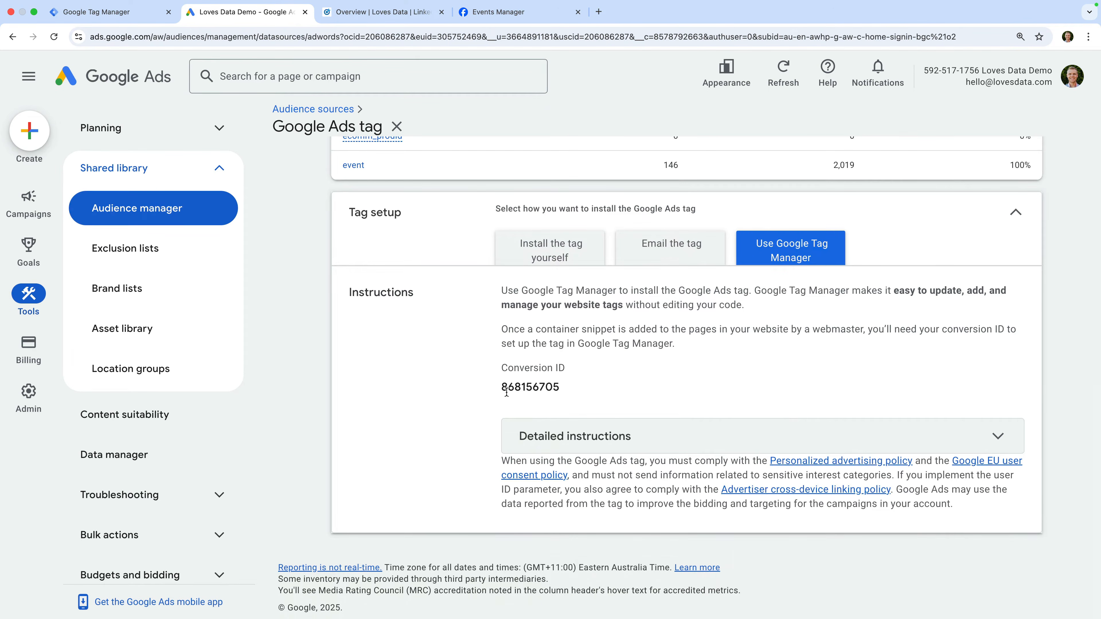
{"action": "left_click_drag", "start_coordinate": [502, 387], "coordinate": [561, 388]}
{"action": "key", "text": "super+c"}
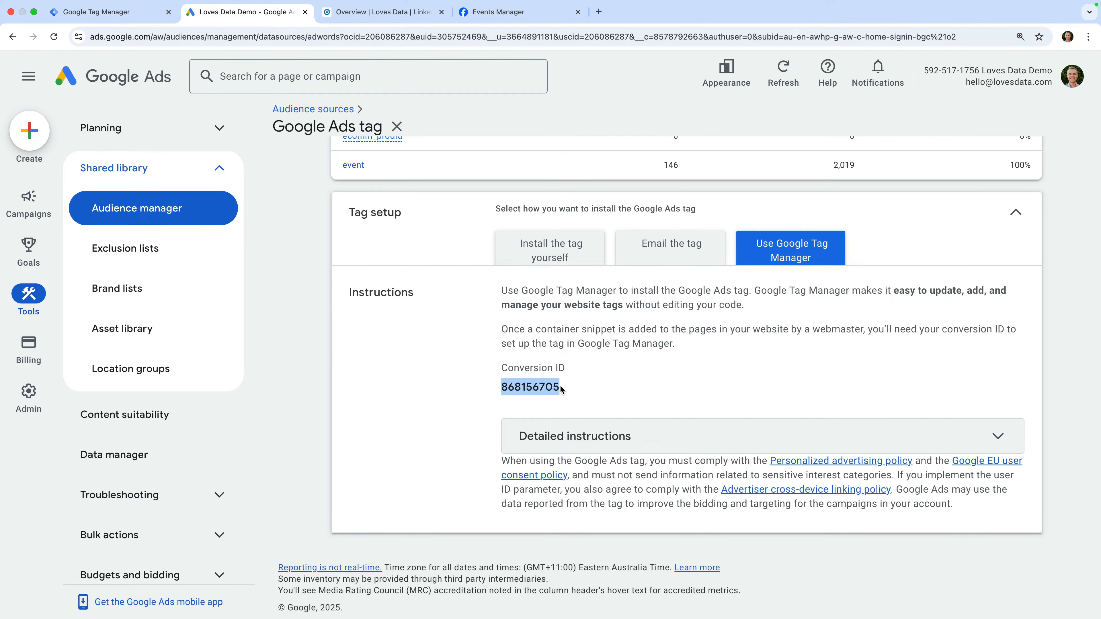
Switch to Google Tag Manager and start a new tag named "Google Ads | Remarketing".
{"action": "left_click", "coordinate": [137, 19]}
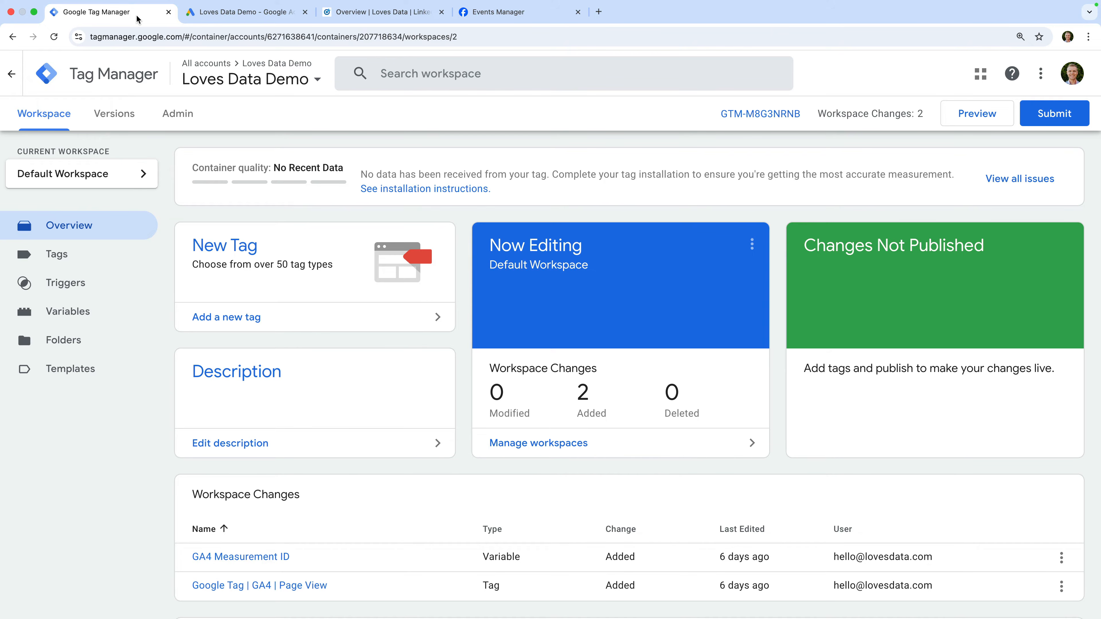
{"action": "left_click", "coordinate": [96, 264]}
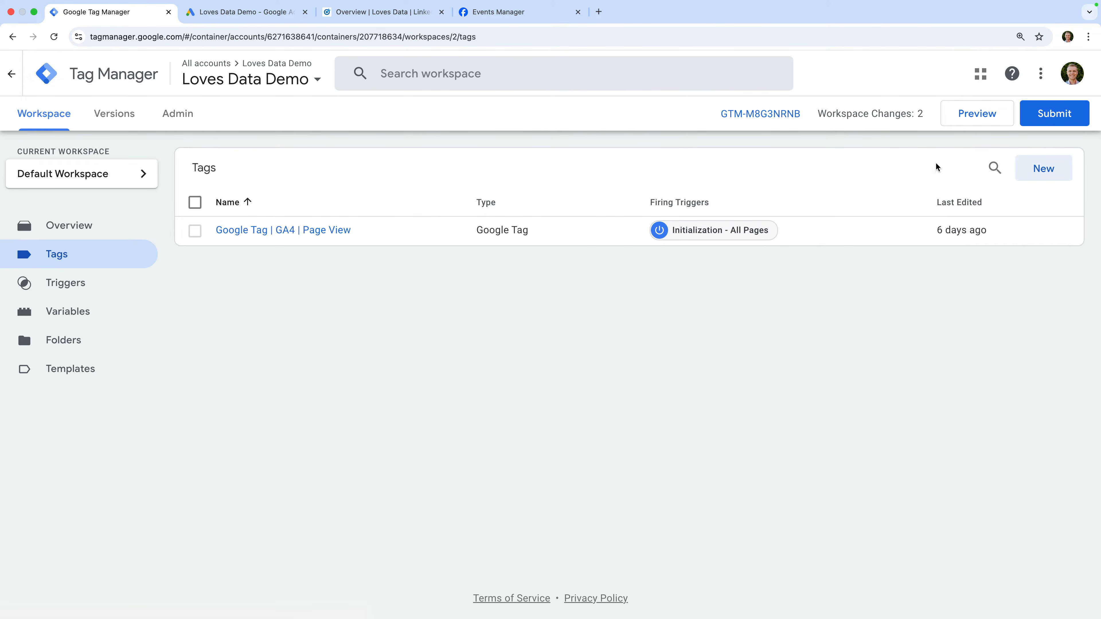
{"action": "left_click", "coordinate": [1039, 168]}
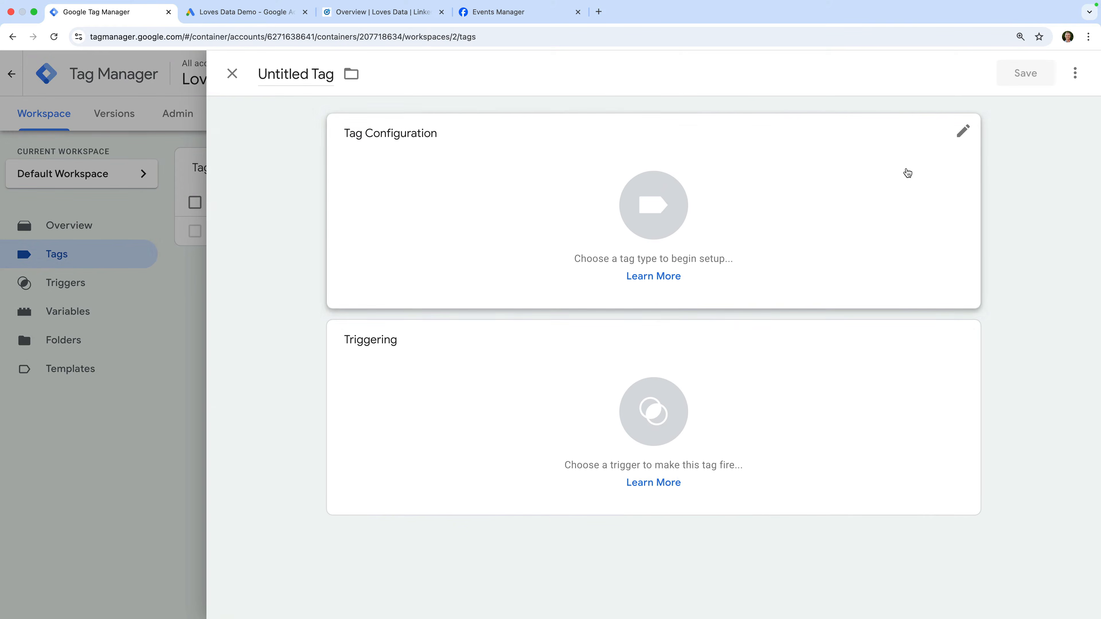
{"action": "left_click", "coordinate": [298, 76]}
{"action": "type", "text": "Google"}
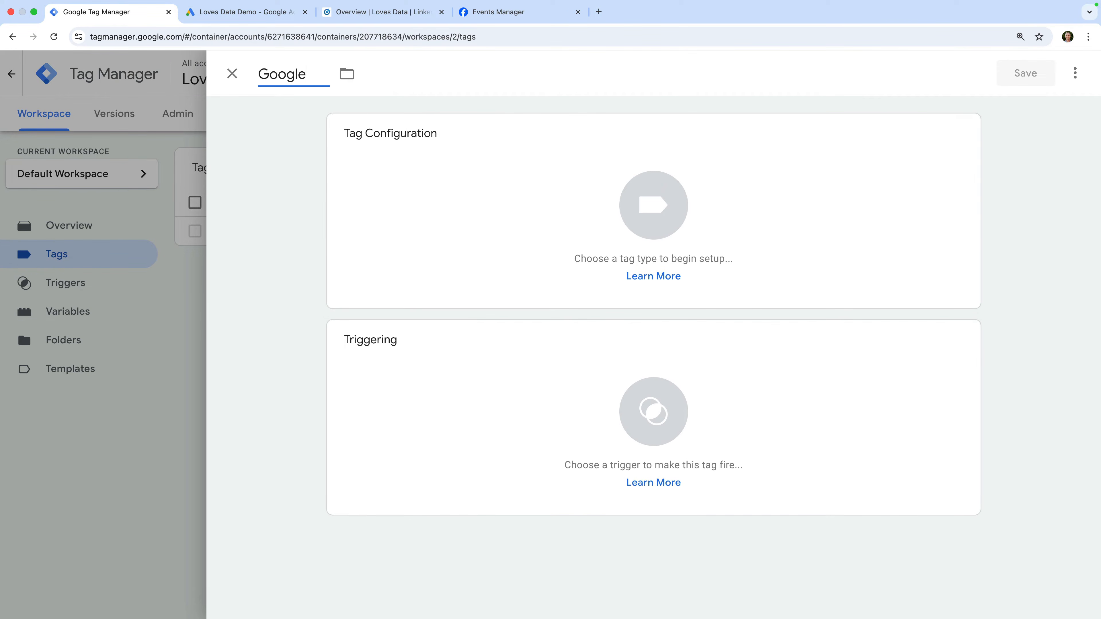
{"action": "type", "text": " Ads | Remarketing"}
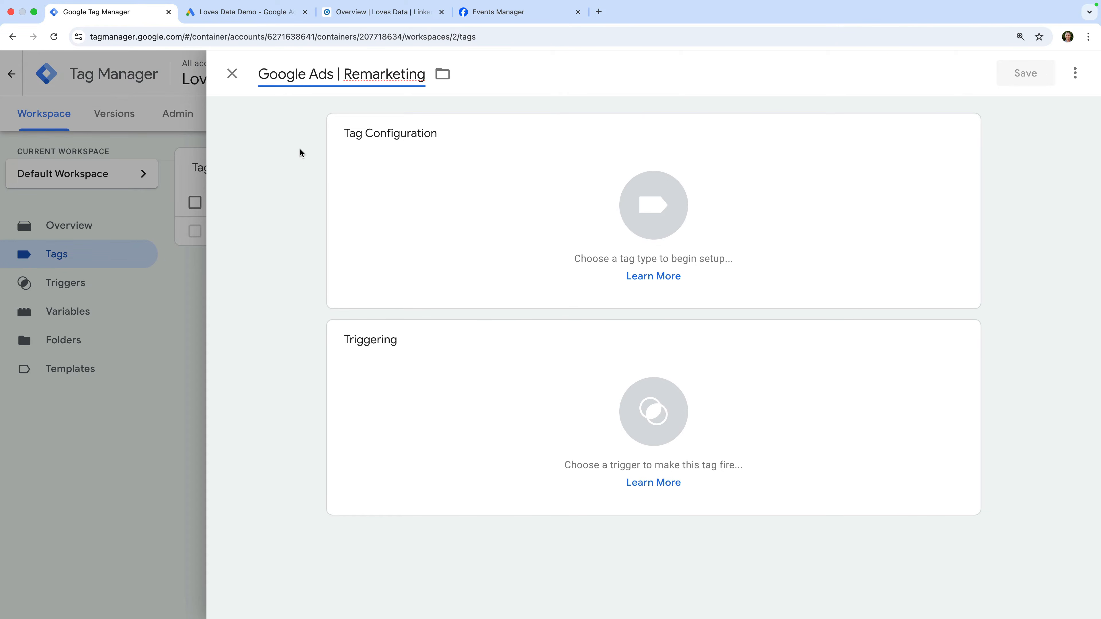
Set the tag type to Google Ads Remarketing and paste the copied value as its conversion ID.
{"action": "left_click", "coordinate": [393, 176]}
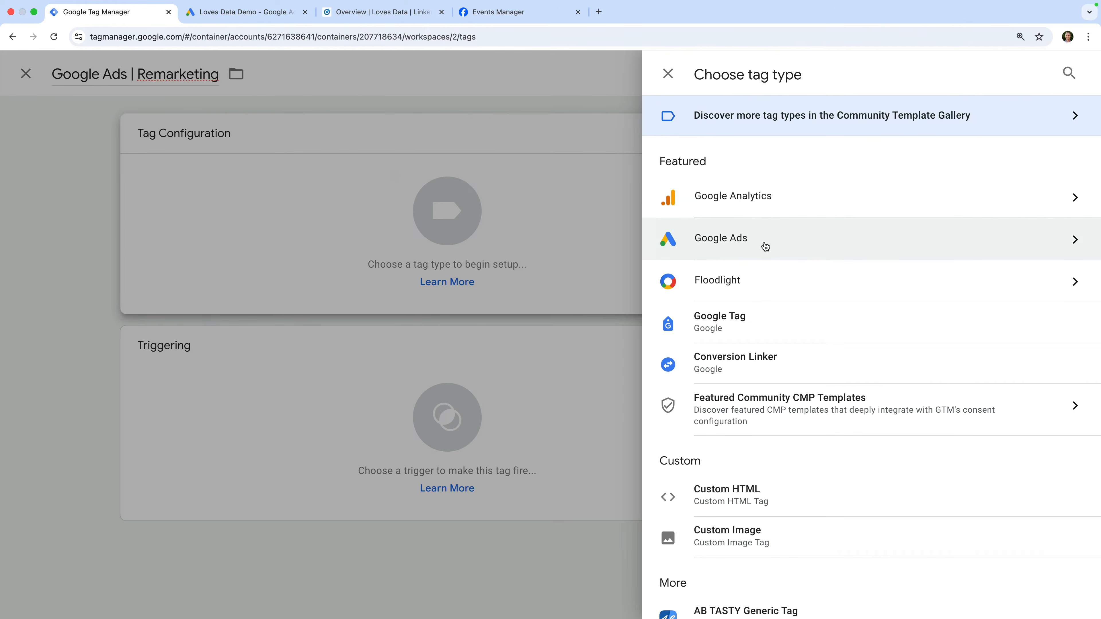
{"action": "left_click", "coordinate": [766, 247]}
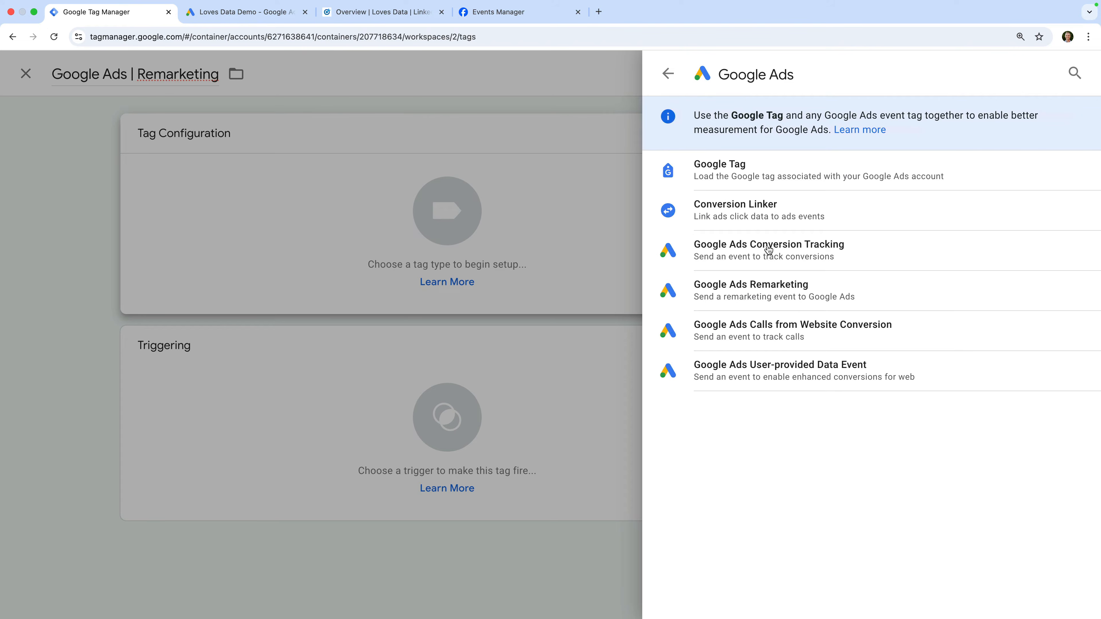
{"action": "left_click", "coordinate": [841, 293]}
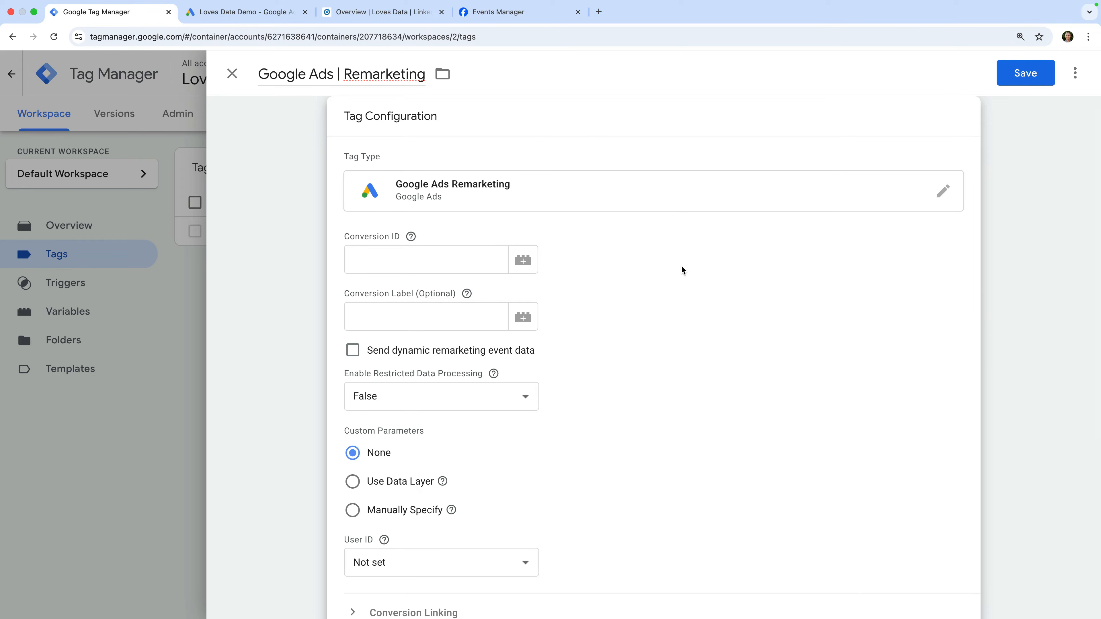
{"action": "left_click", "coordinate": [449, 260]}
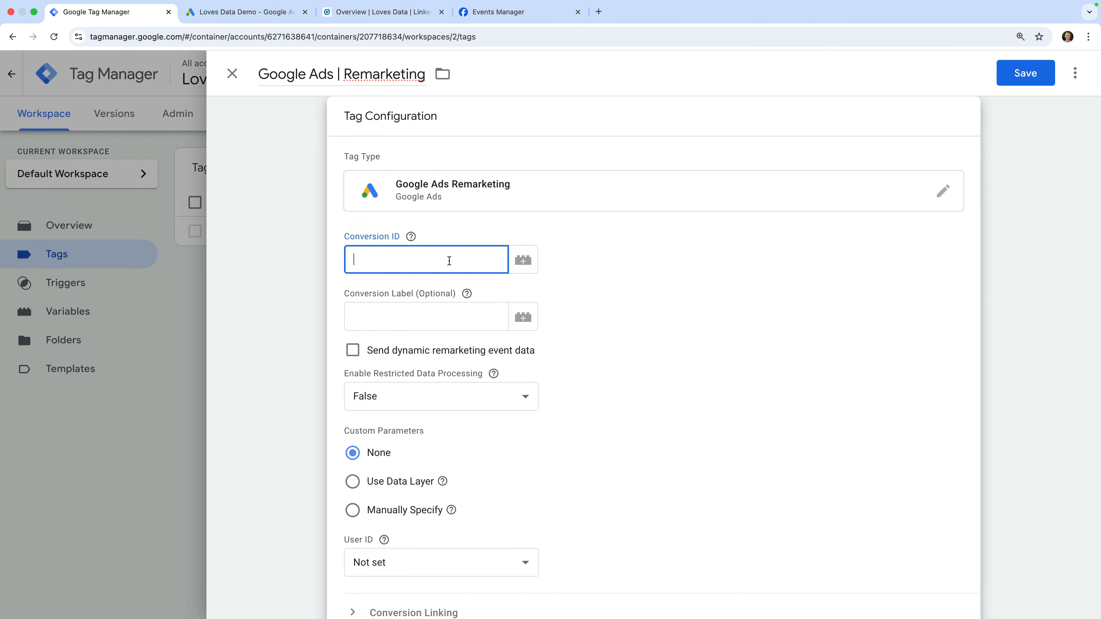
{"action": "key", "text": "super+v"}
{"action": "left_click", "coordinate": [513, 281]}
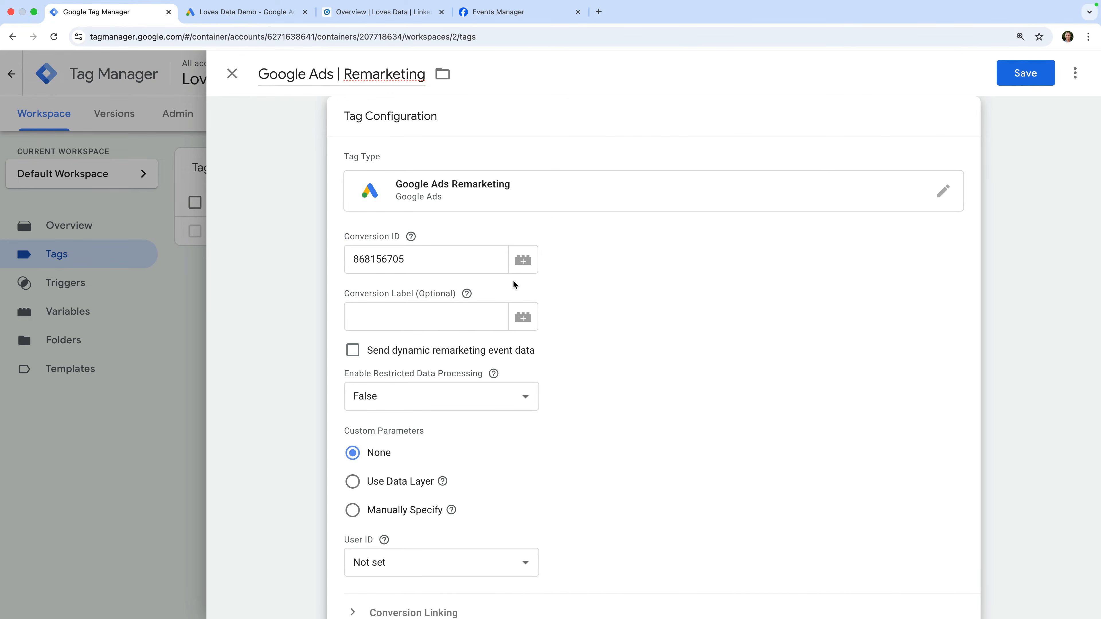
Assign the "Initialization - All Pages" trigger to the remarketing tag and save it.
{"action": "scroll", "coordinate": [513, 284], "scroll_direction": "down", "scroll_amount": 7}
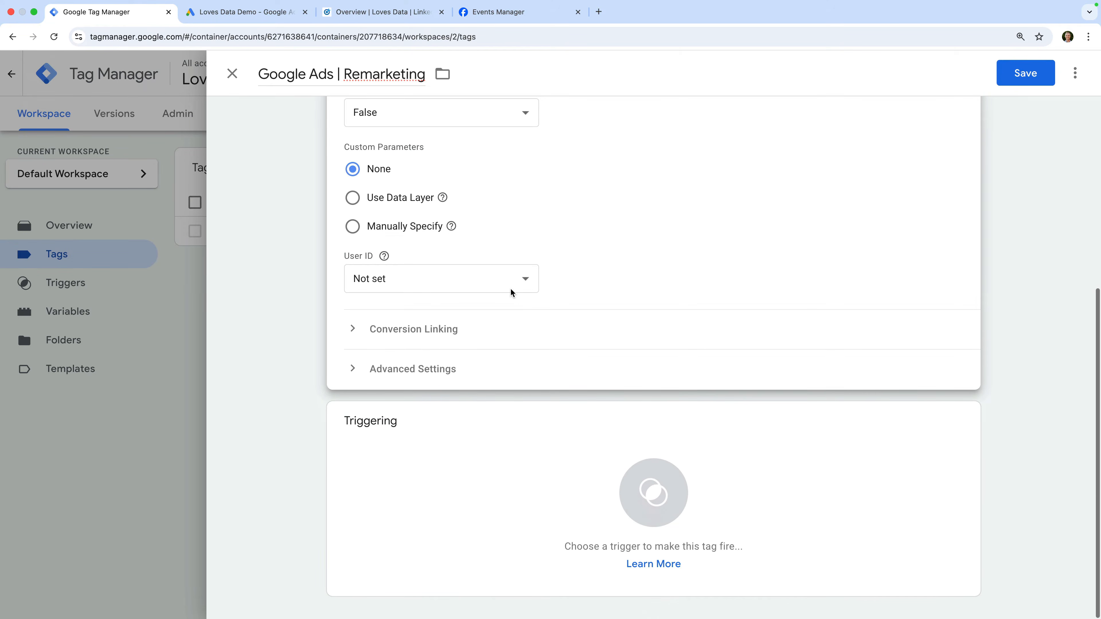
{"action": "left_click", "coordinate": [446, 428]}
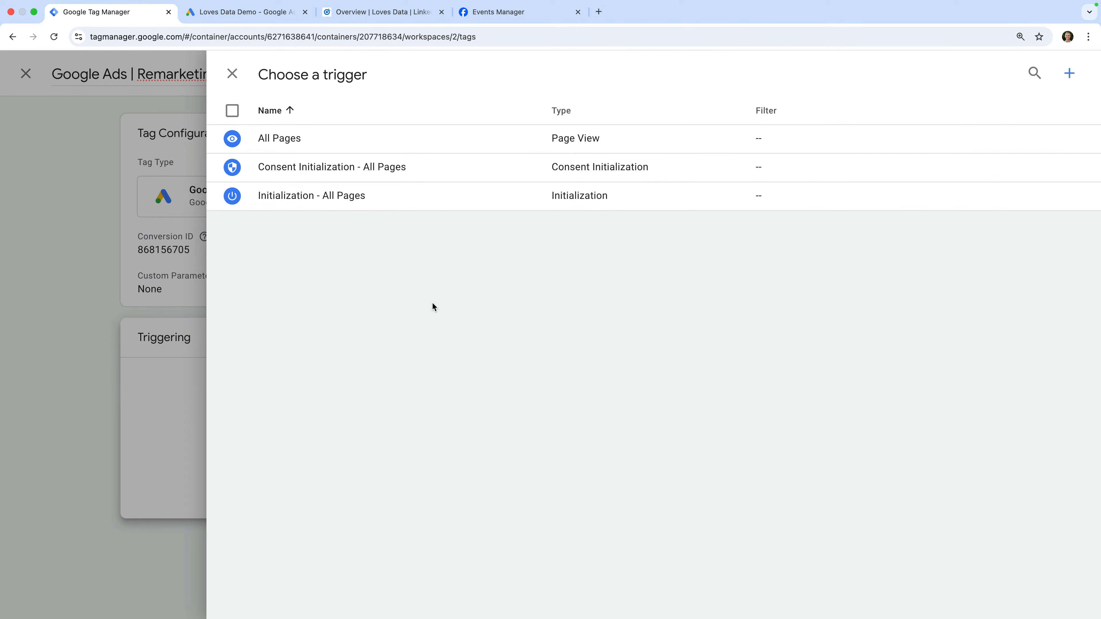
{"action": "left_click", "coordinate": [370, 206]}
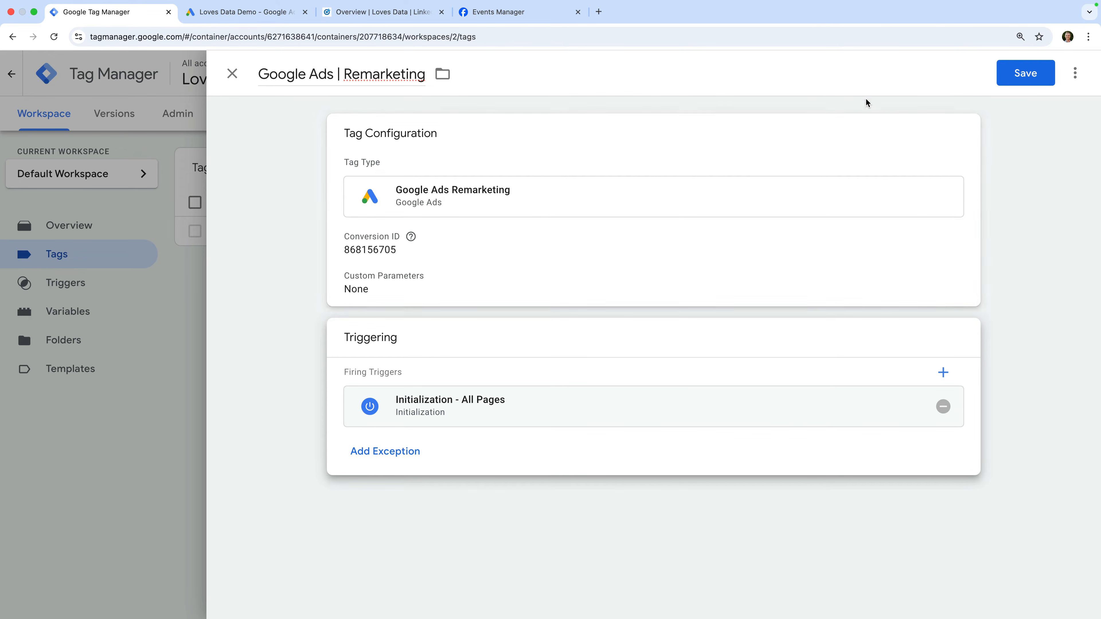
{"action": "left_click", "coordinate": [1007, 81]}
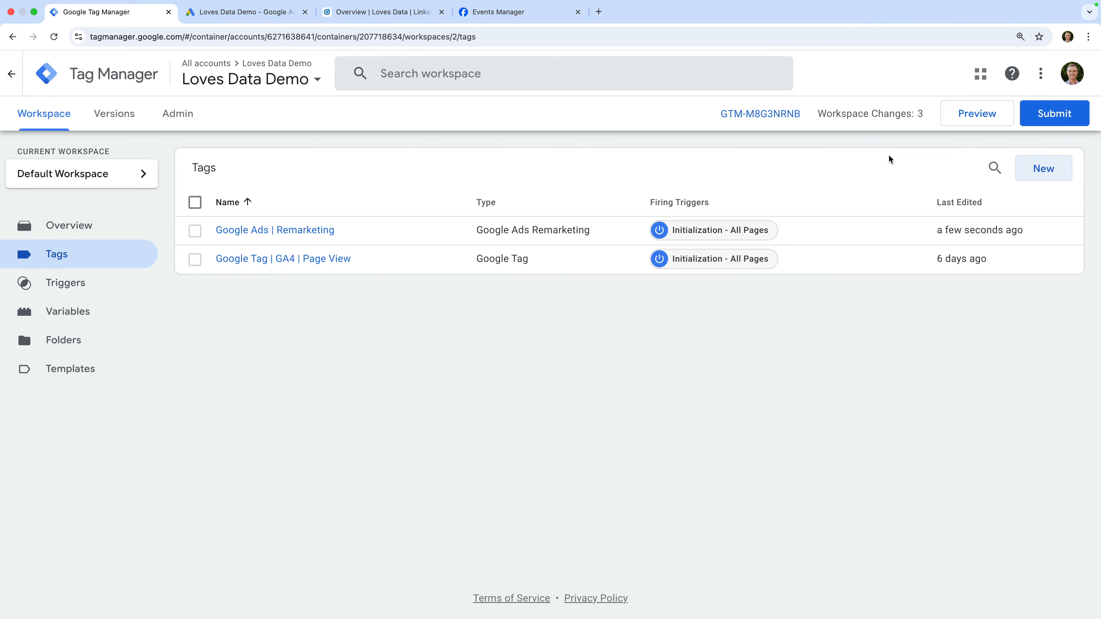
Start another new tag named "Google Ads | Conversion Linker".
{"action": "left_click", "coordinate": [1039, 174]}
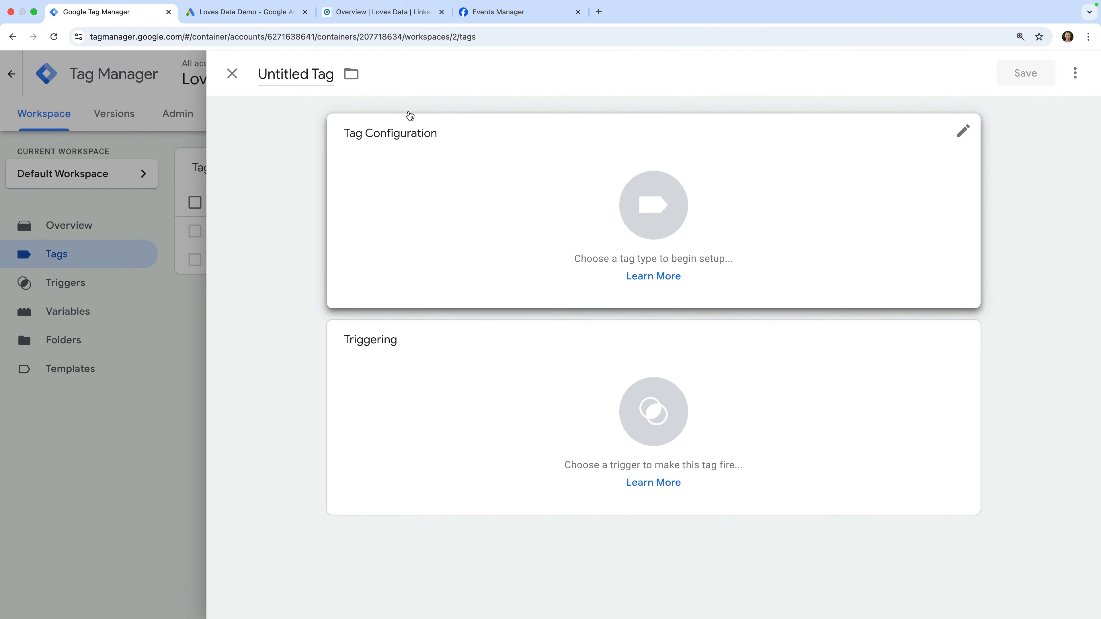
{"action": "left_click", "coordinate": [303, 77]}
{"action": "type", "text": "Go"}
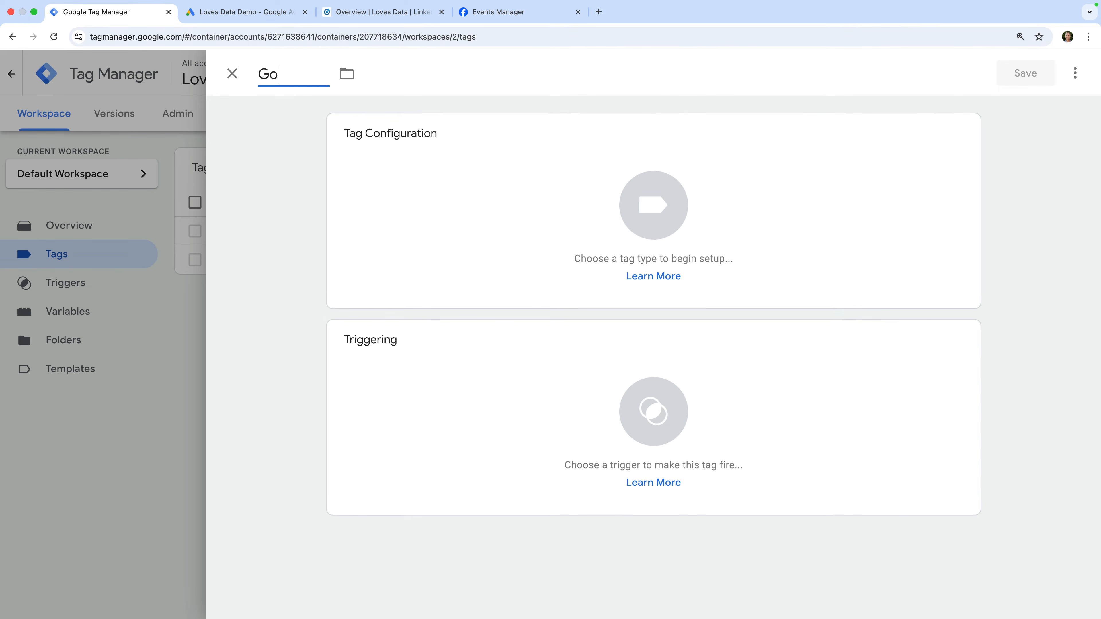
{"action": "type", "text": "ogle Ads | Conversio"}
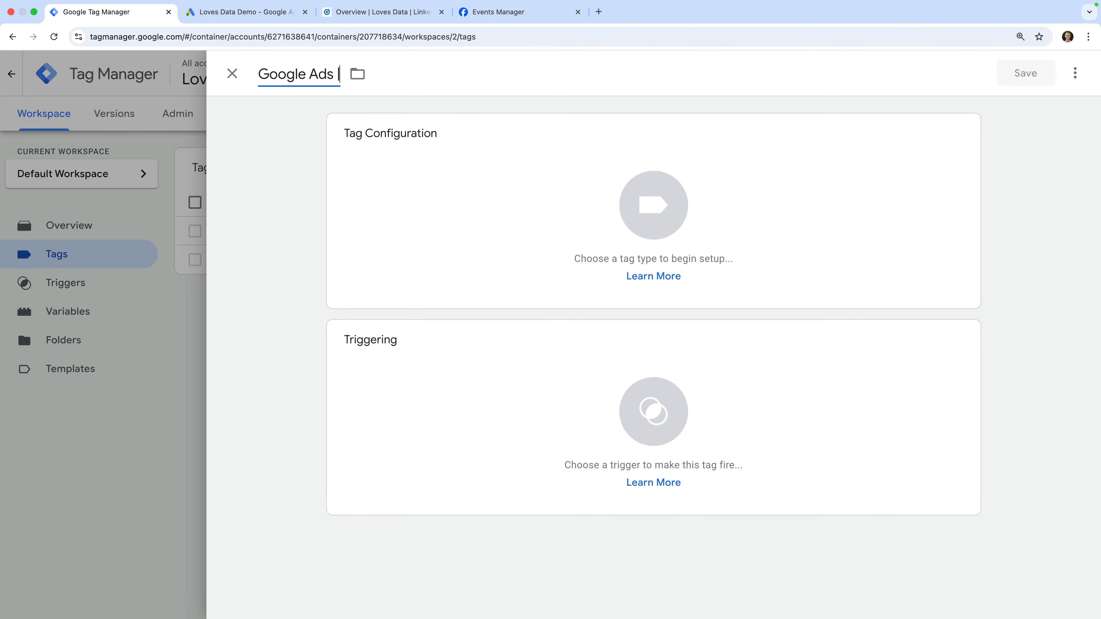
{"action": "type", "text": "n Linker"}
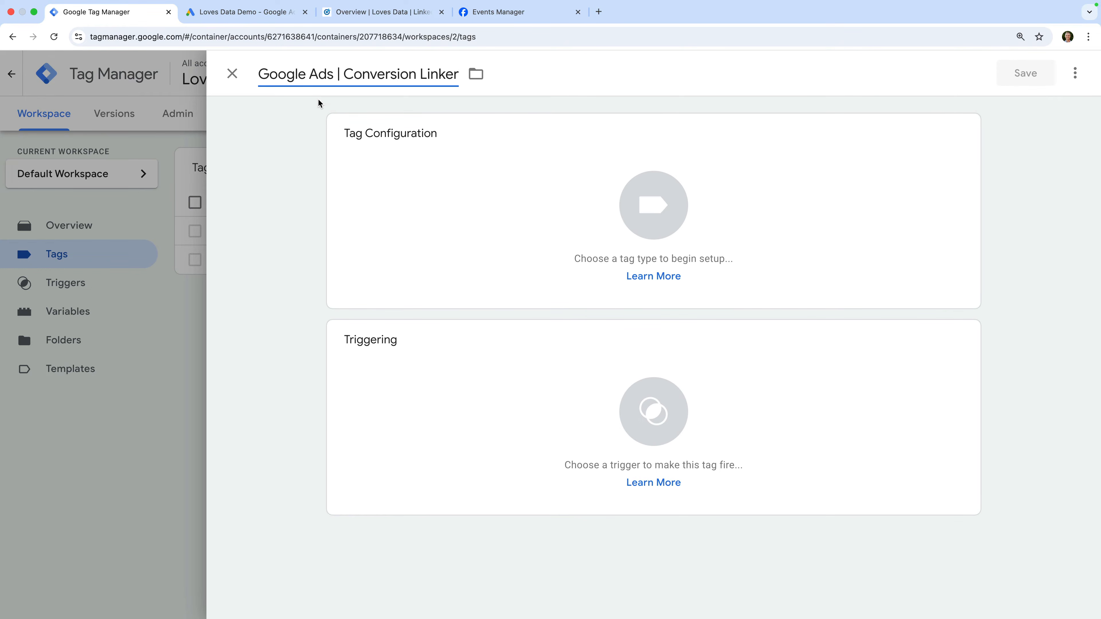
Set the new tag's type to Conversion Linker from the Google Ads tag types.
{"action": "left_click", "coordinate": [368, 170]}
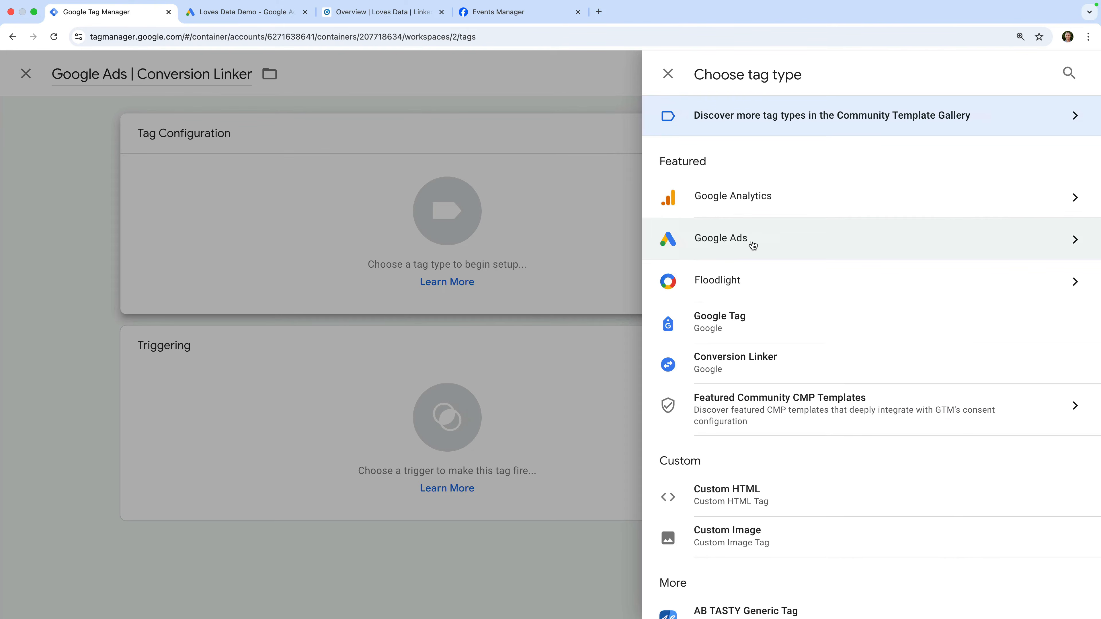
{"action": "left_click", "coordinate": [753, 245]}
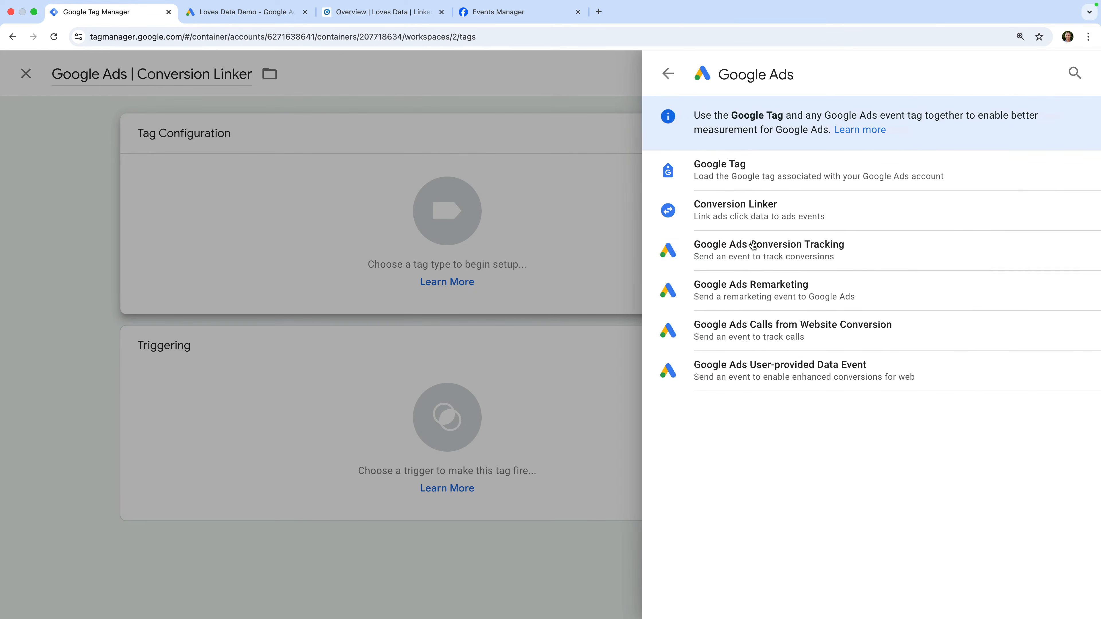
{"action": "left_click", "coordinate": [806, 213]}
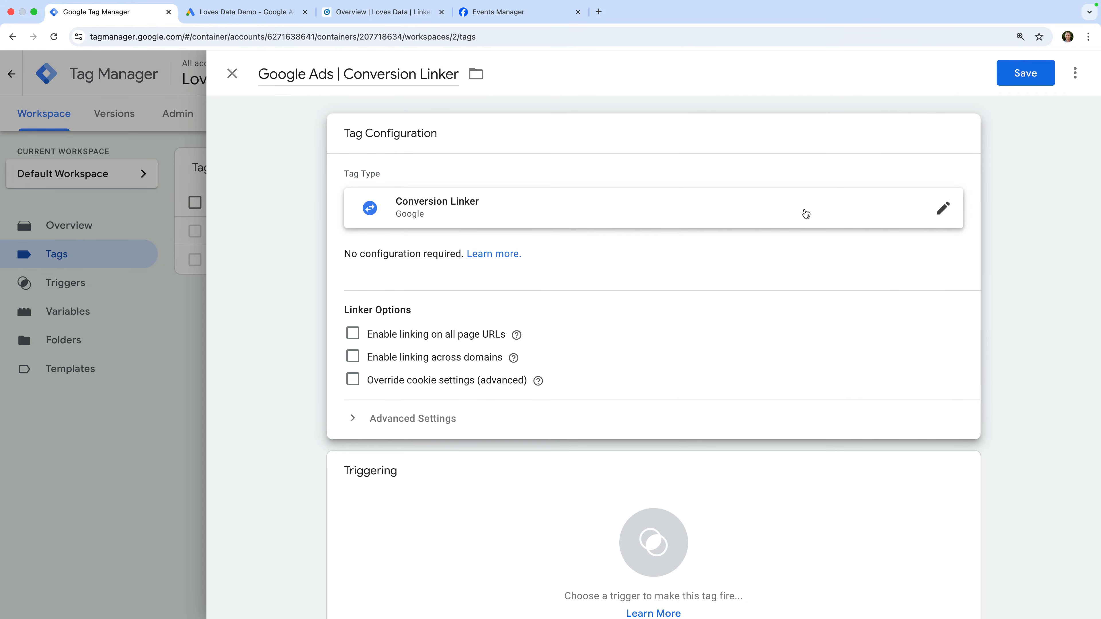
Assign the "Initialization - All Pages" trigger to the conversion linker tag and save it.
{"action": "scroll", "coordinate": [805, 213], "scroll_direction": "down", "scroll_amount": 1}
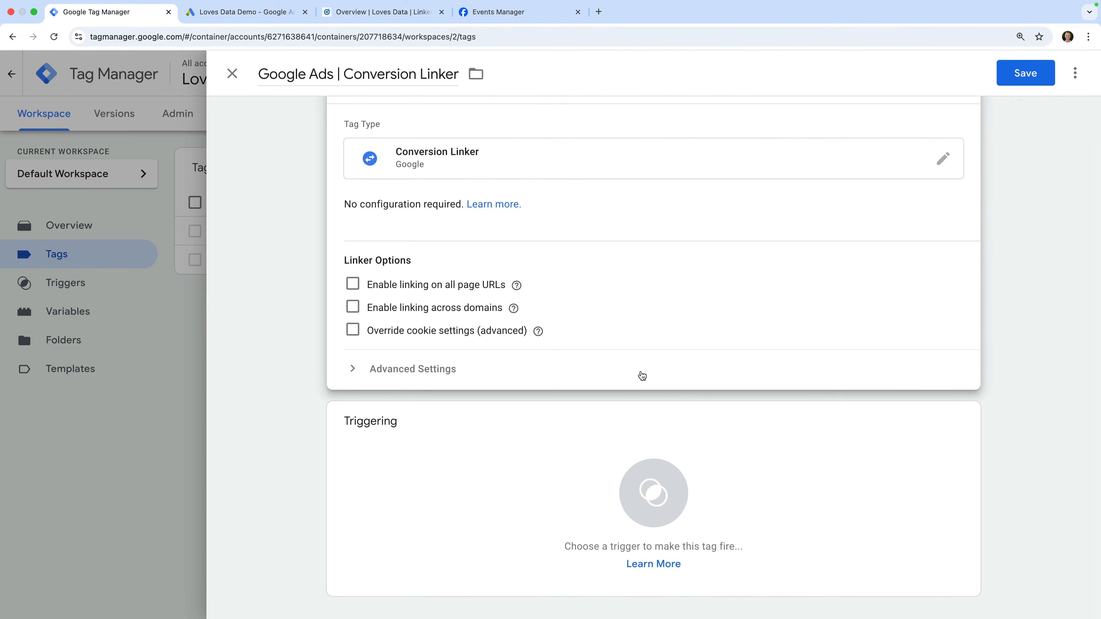
{"action": "left_click", "coordinate": [543, 466]}
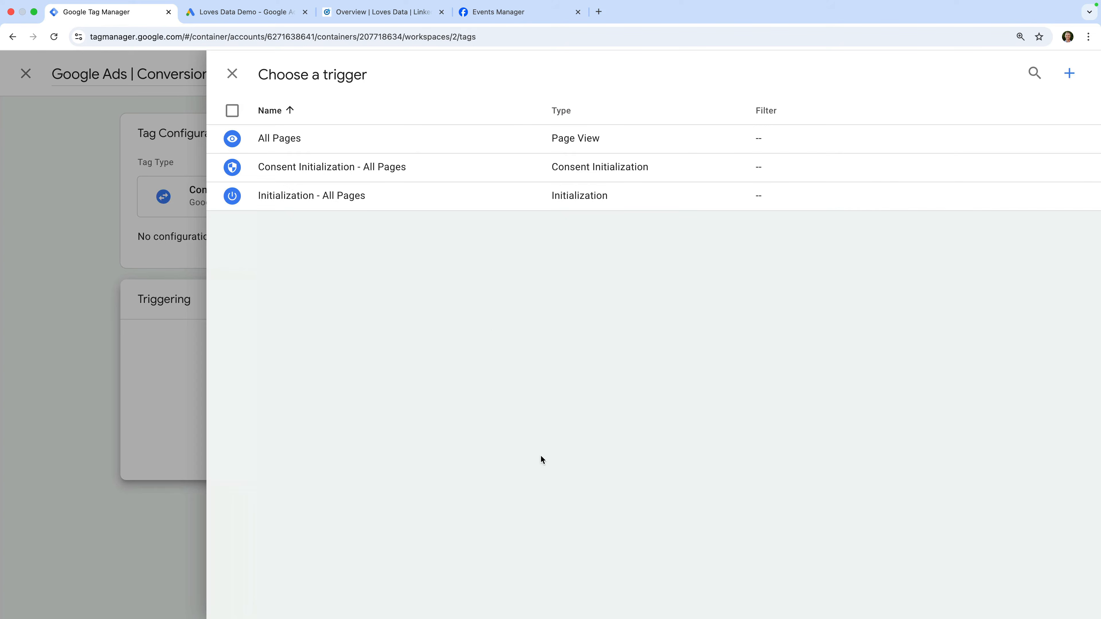
{"action": "left_click", "coordinate": [415, 202]}
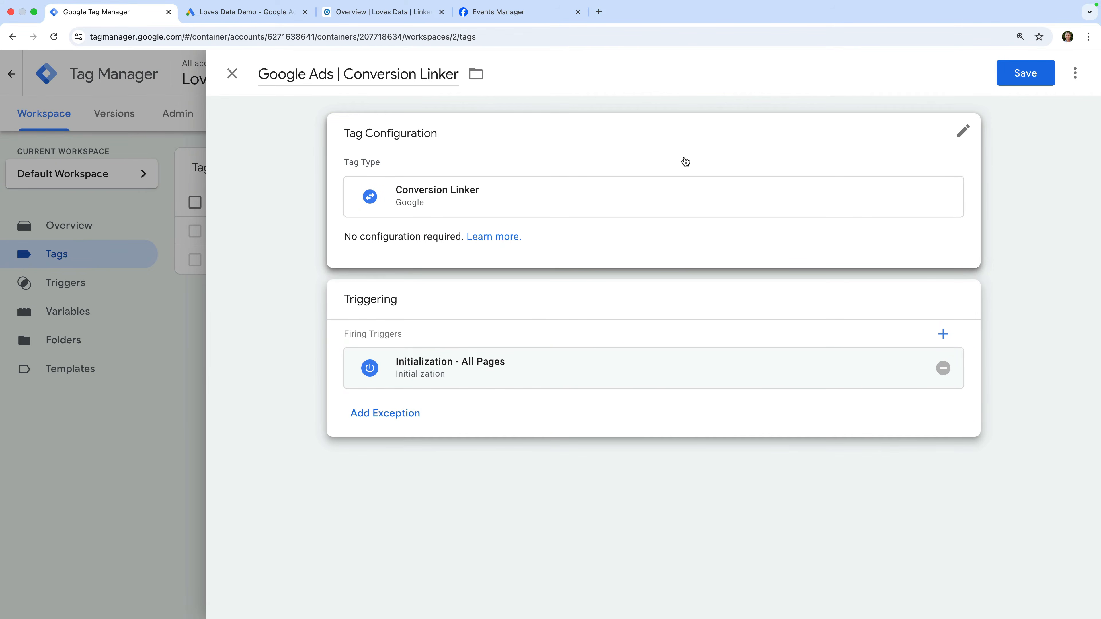
{"action": "left_click", "coordinate": [1018, 76]}
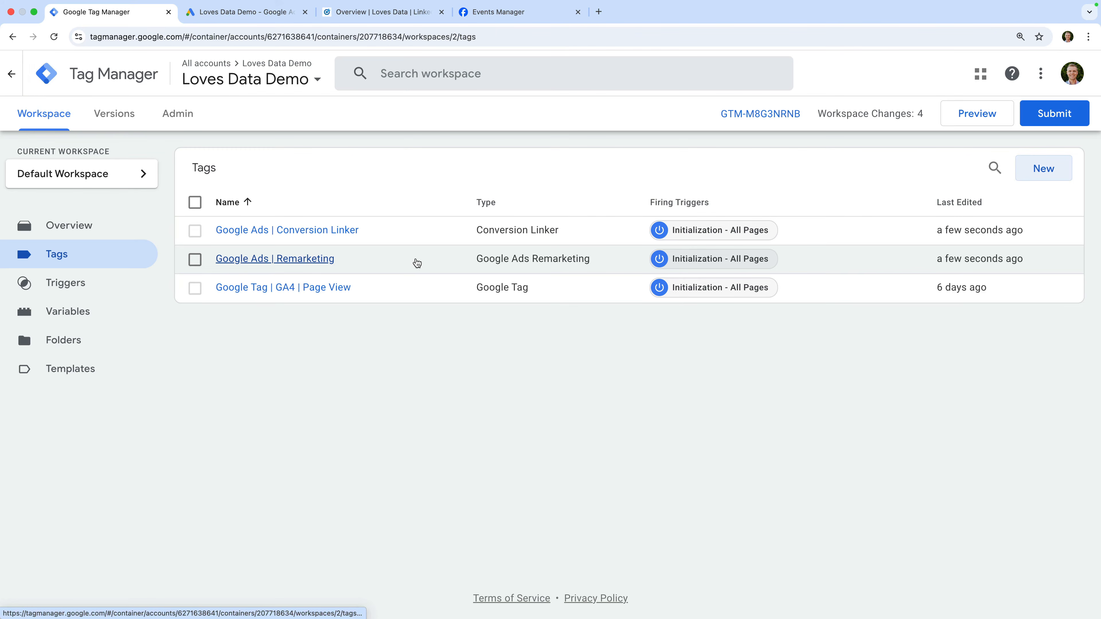
Switch to LinkedIn Campaign Manager and open the connected Insight Tag source from the Signals manager.
{"action": "left_click", "coordinate": [368, 13]}
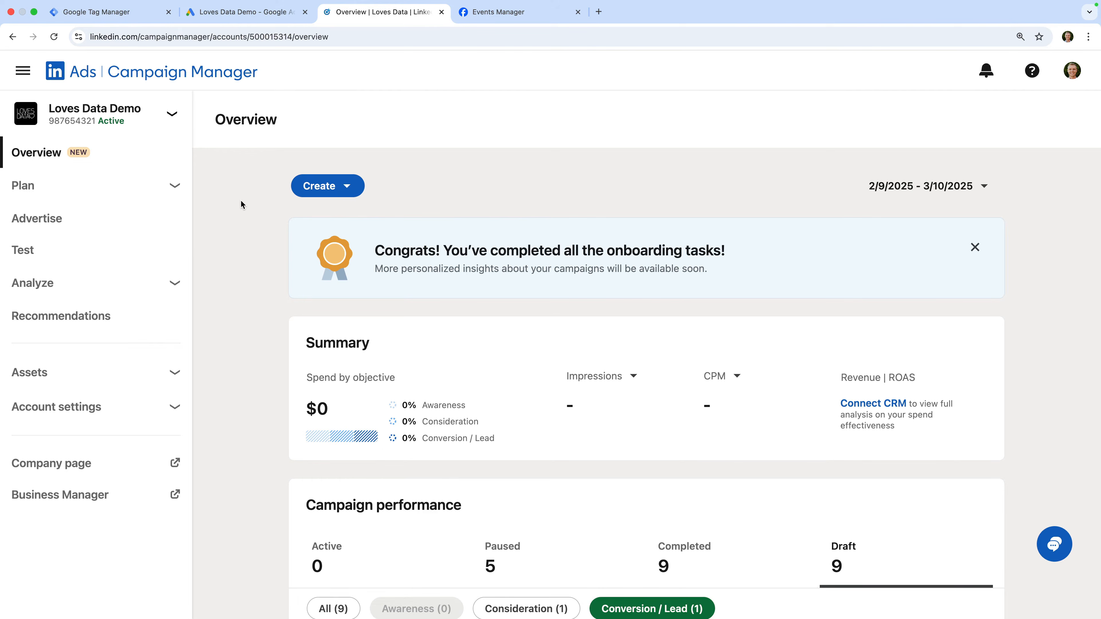
{"action": "left_click", "coordinate": [164, 289]}
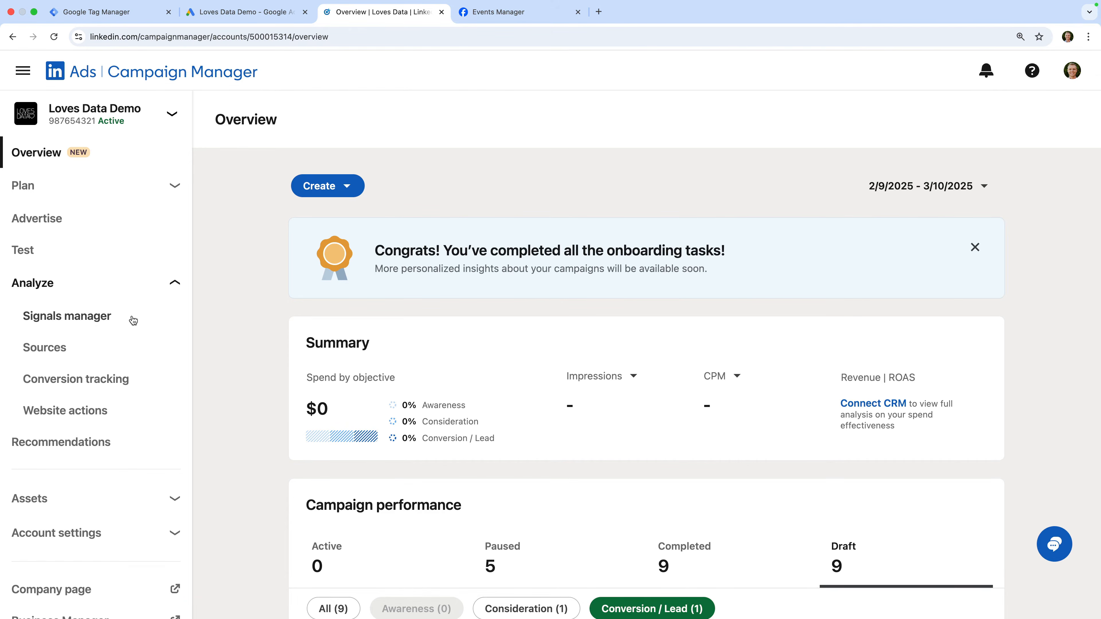
{"action": "left_click", "coordinate": [130, 323]}
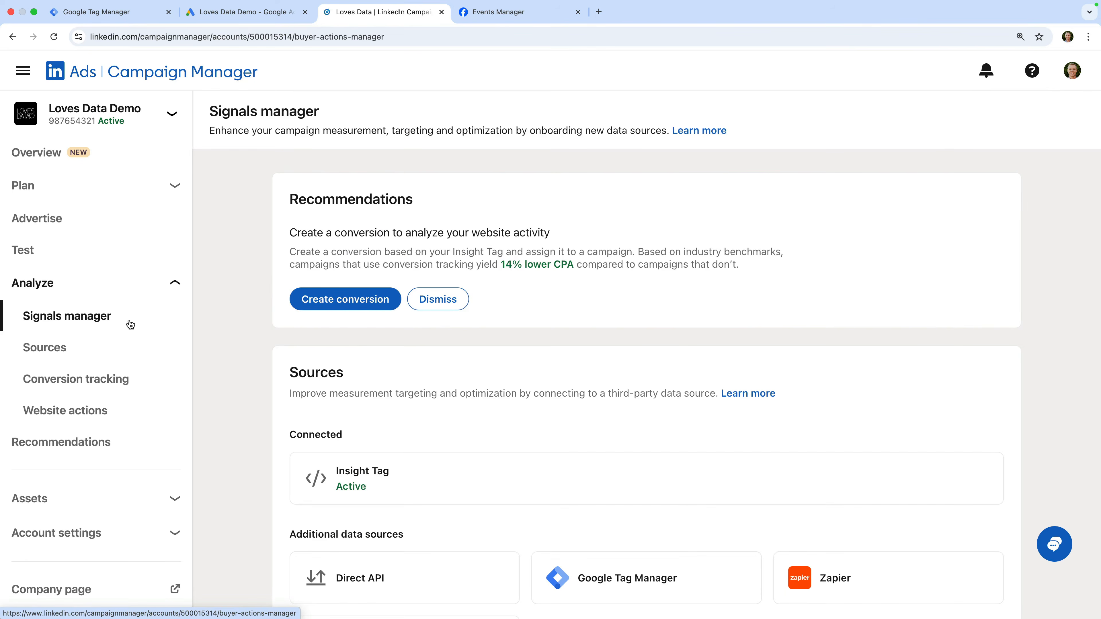
{"action": "scroll", "coordinate": [430, 380], "scroll_direction": "down", "scroll_amount": 2}
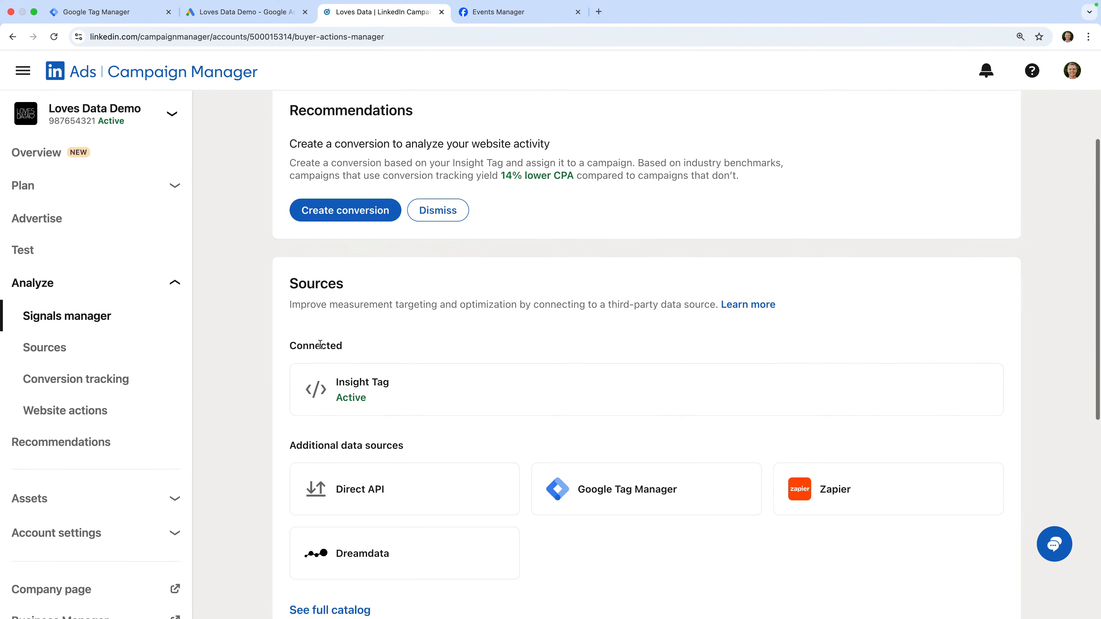
{"action": "left_click", "coordinate": [430, 381]}
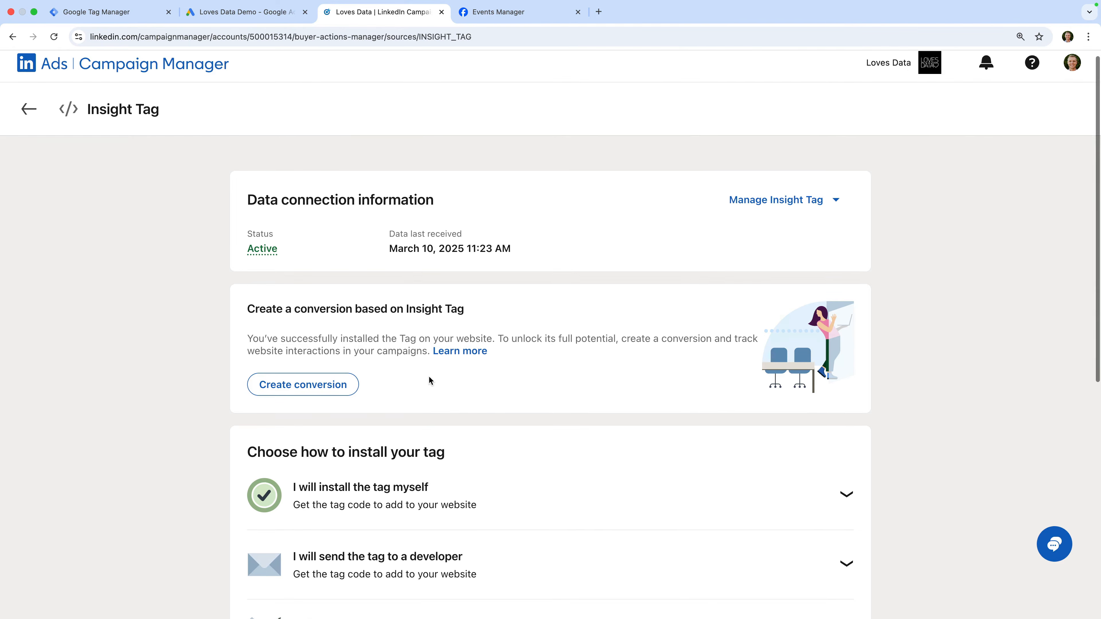
Choose installation through a tag manager for the Insight Tag and copy the LinkedIn partner ID.
{"action": "scroll", "coordinate": [430, 380], "scroll_direction": "down", "scroll_amount": 5}
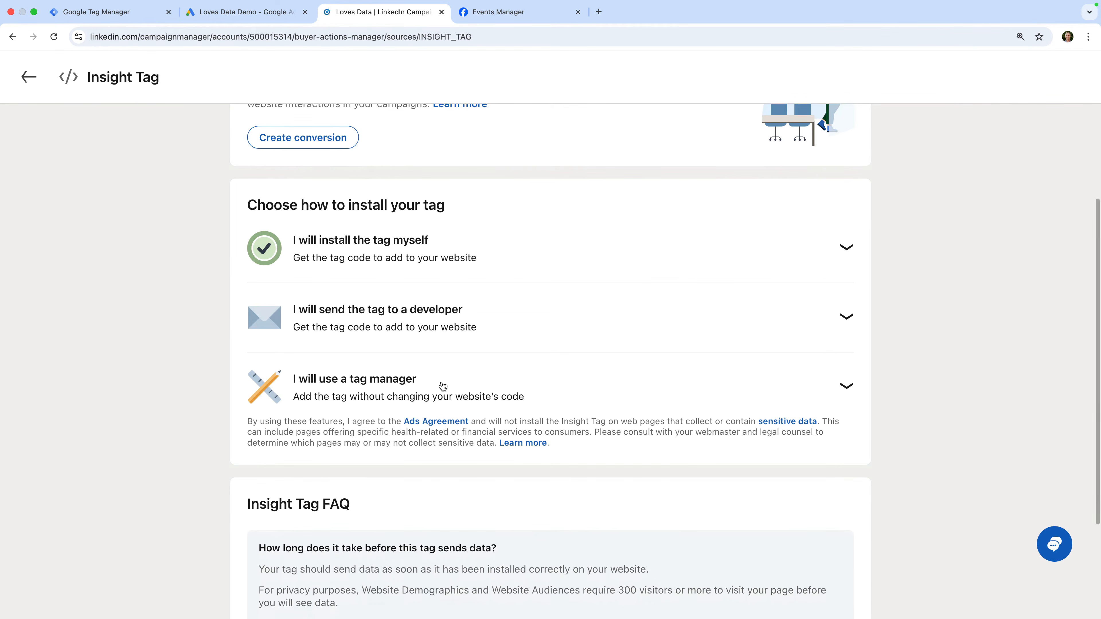
{"action": "left_click", "coordinate": [443, 386]}
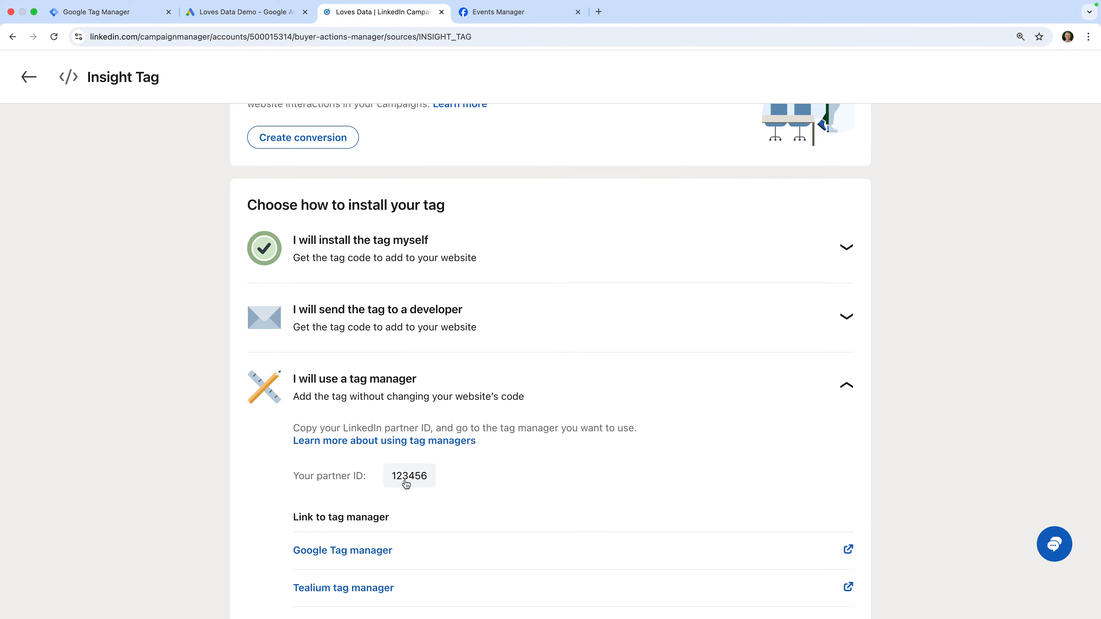
{"action": "left_click", "coordinate": [387, 483]}
Return to Google Tag Manager and start a new tag named "LinkedIn Insight".
{"action": "left_click", "coordinate": [124, 16]}
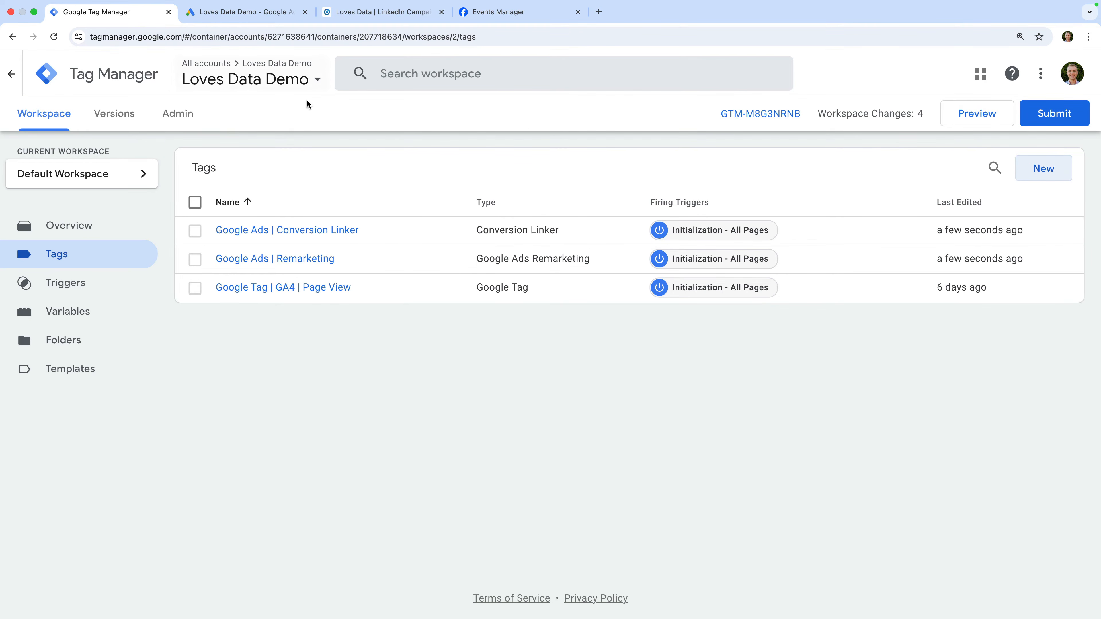
{"action": "left_click", "coordinate": [1031, 166]}
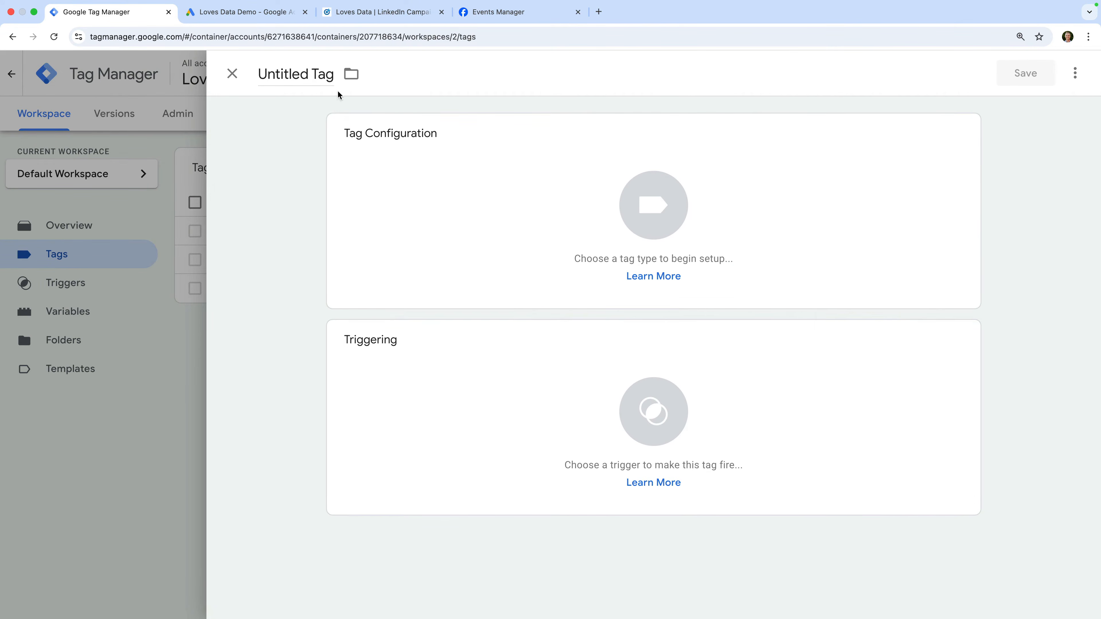
{"action": "left_click", "coordinate": [307, 74]}
{"action": "type", "text": "Link"}
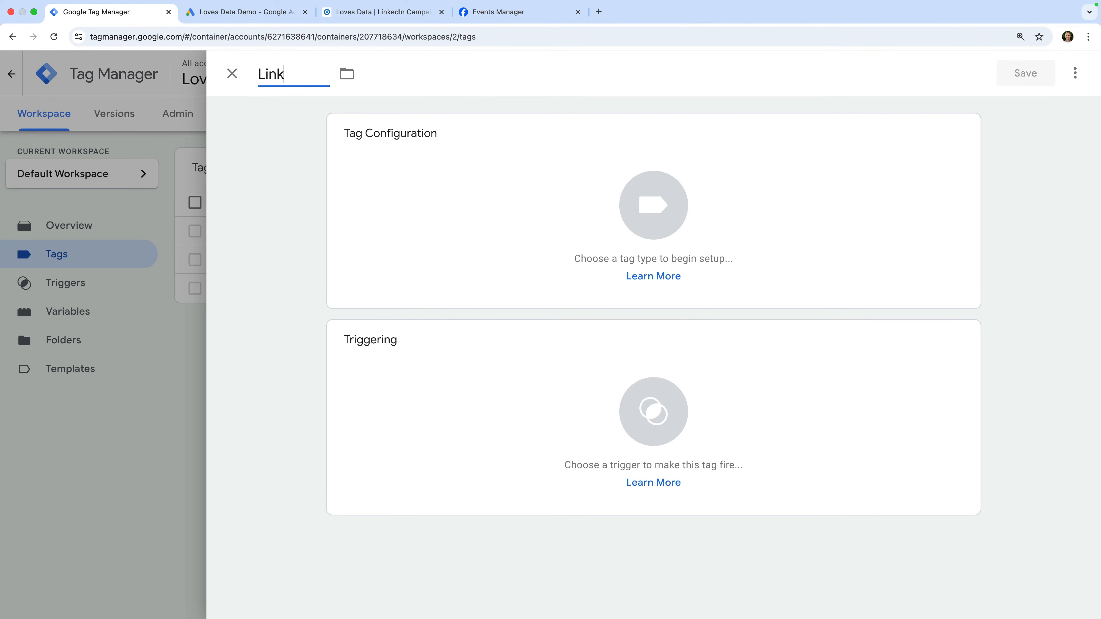
{"action": "type", "text": "edIn Insight"}
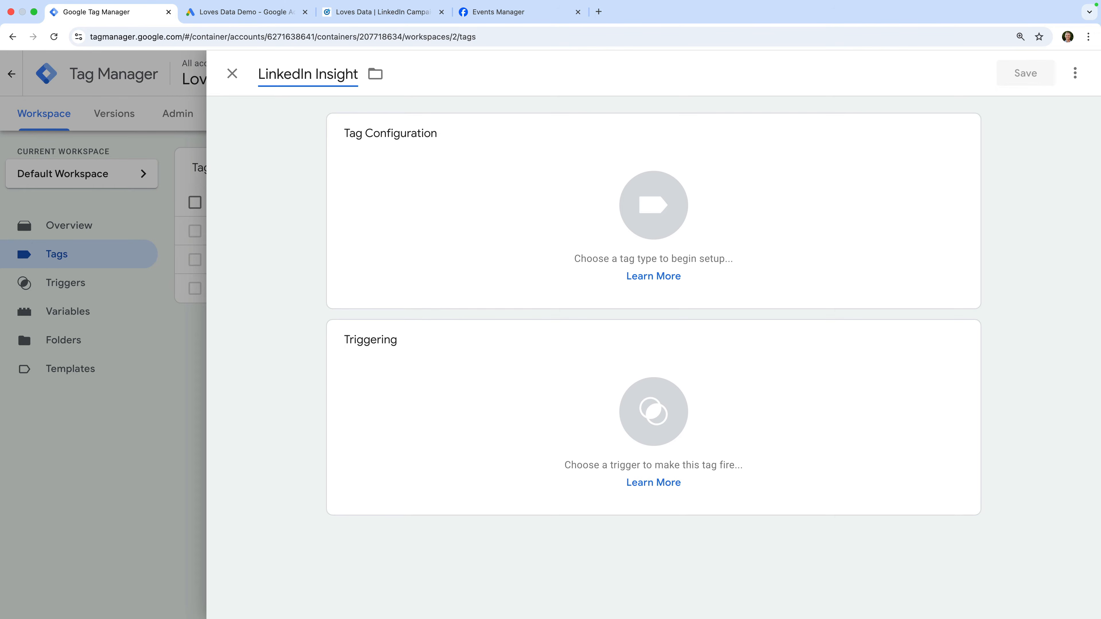
Set the tag's type to LinkedIn Insight by searching for "linkedin", and paste the copied partner ID as its Insight Tag ID.
{"action": "left_click", "coordinate": [415, 157]}
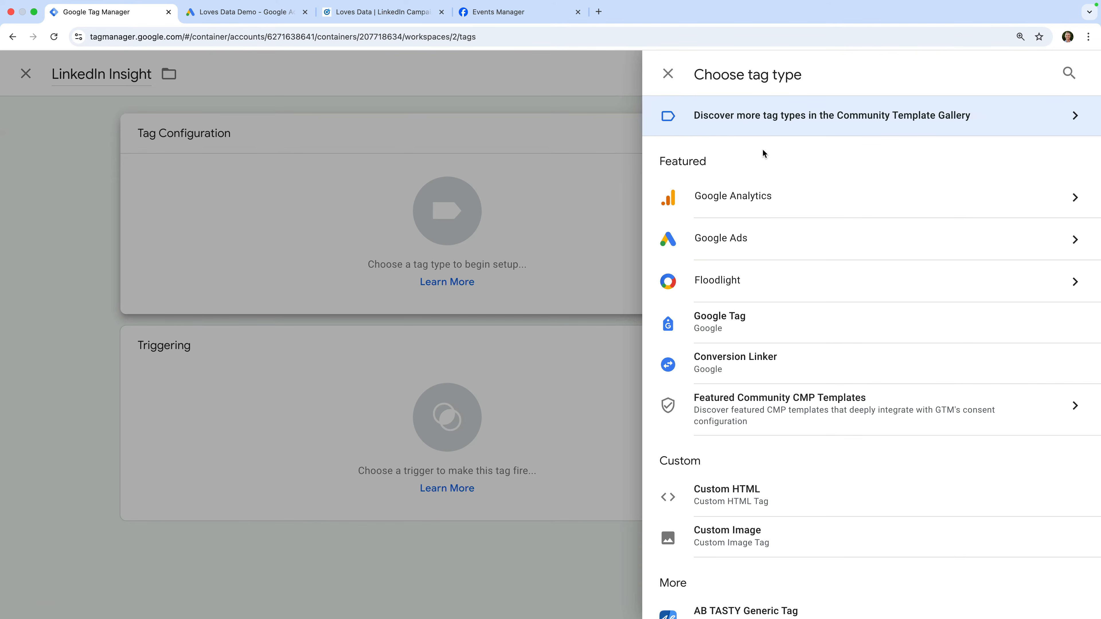
{"action": "left_click", "coordinate": [1068, 73]}
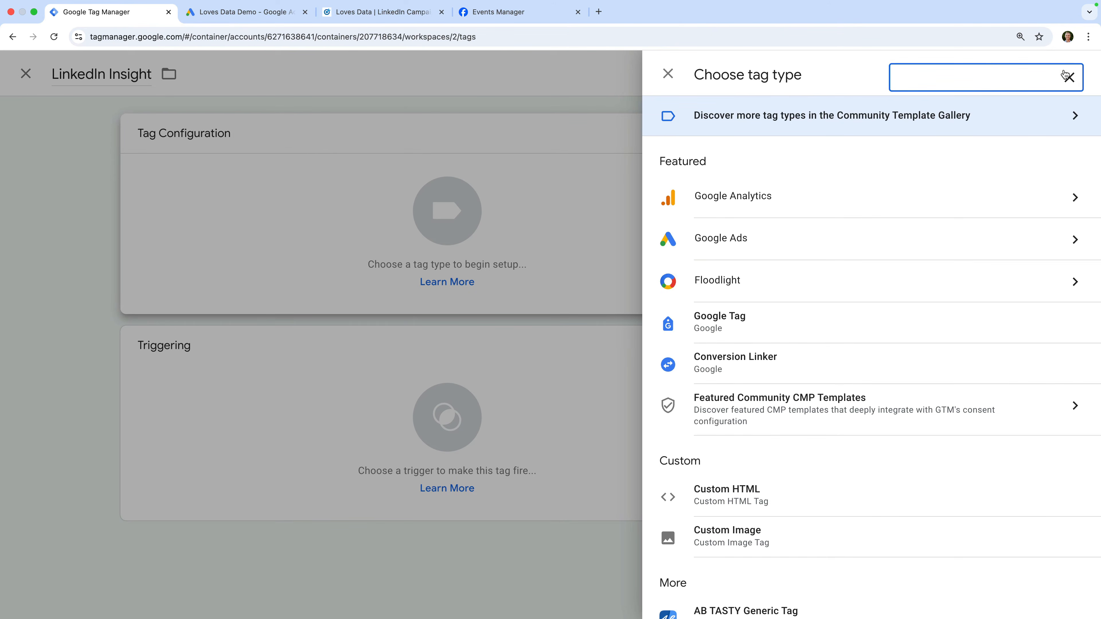
{"action": "type", "text": "linkedin"}
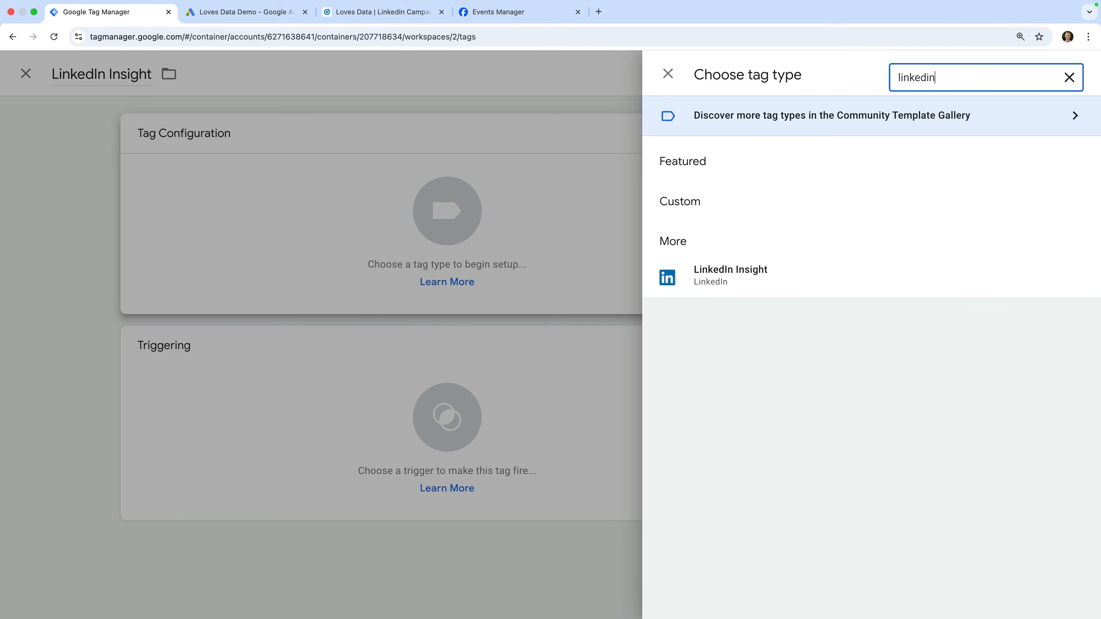
{"action": "left_click", "coordinate": [821, 272]}
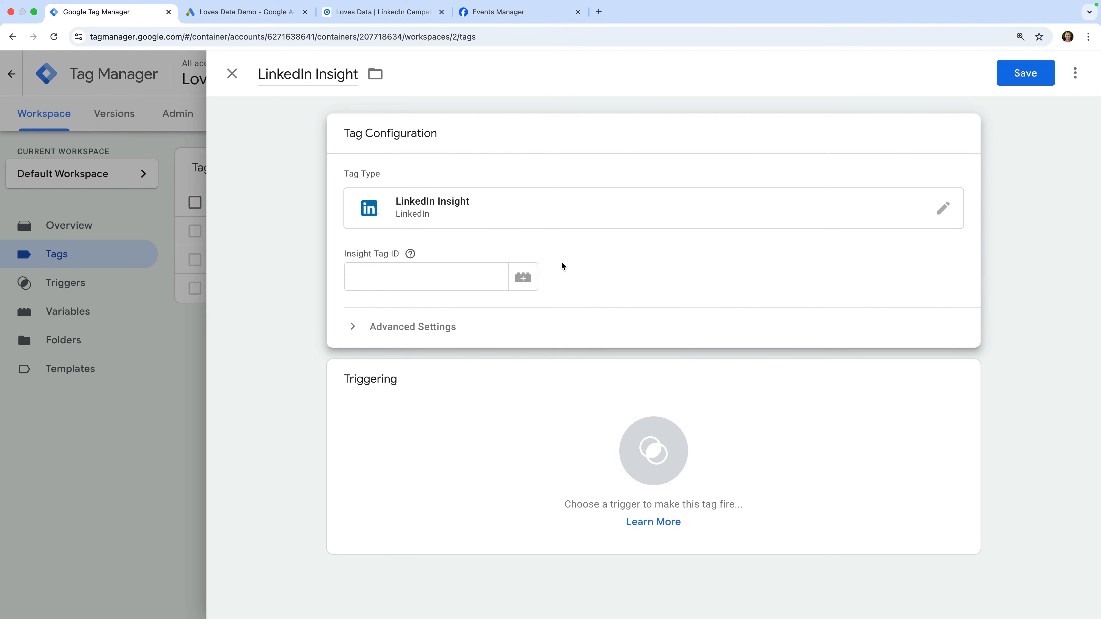
{"action": "left_click", "coordinate": [488, 278]}
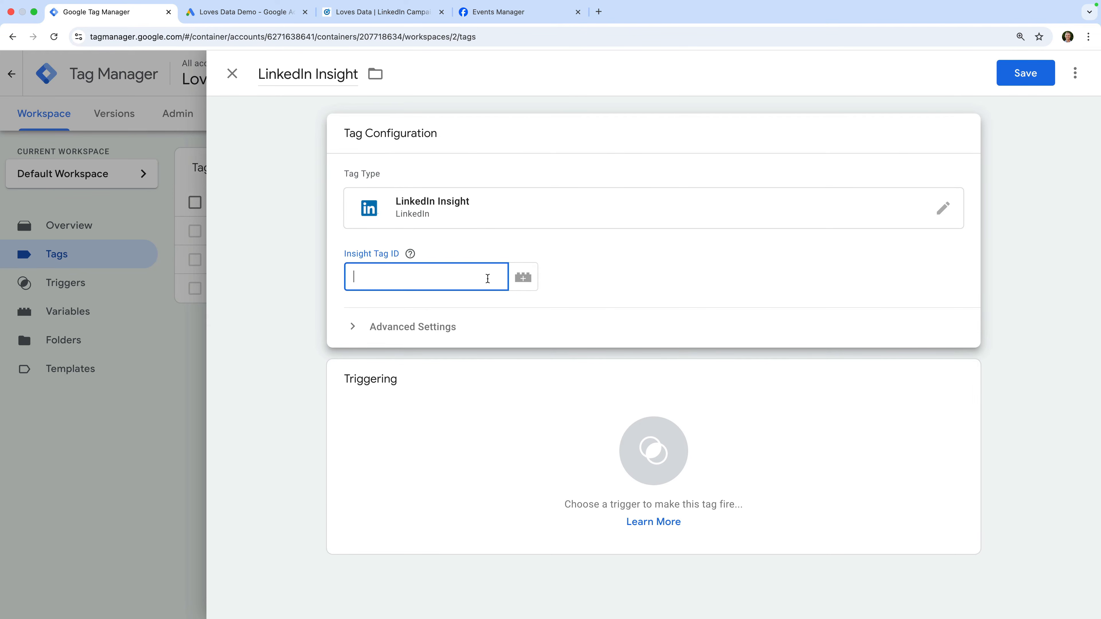
{"action": "key", "text": "super+v"}
Assign the "Initialization - All Pages" trigger to the LinkedIn Insight tag and save it.
{"action": "left_click", "coordinate": [554, 413]}
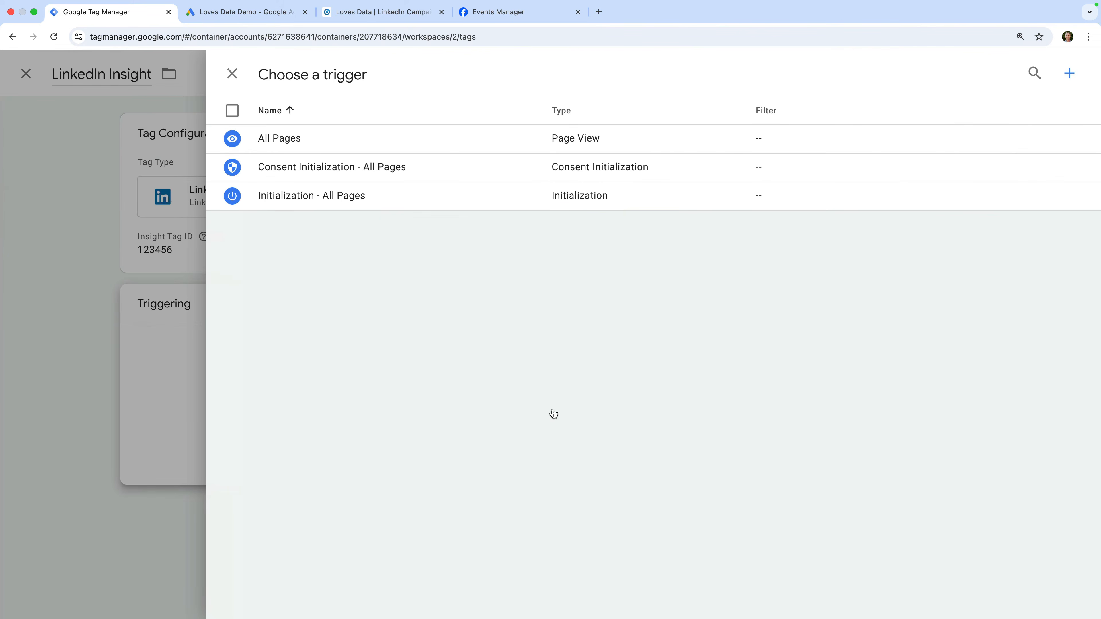
{"action": "left_click", "coordinate": [482, 202]}
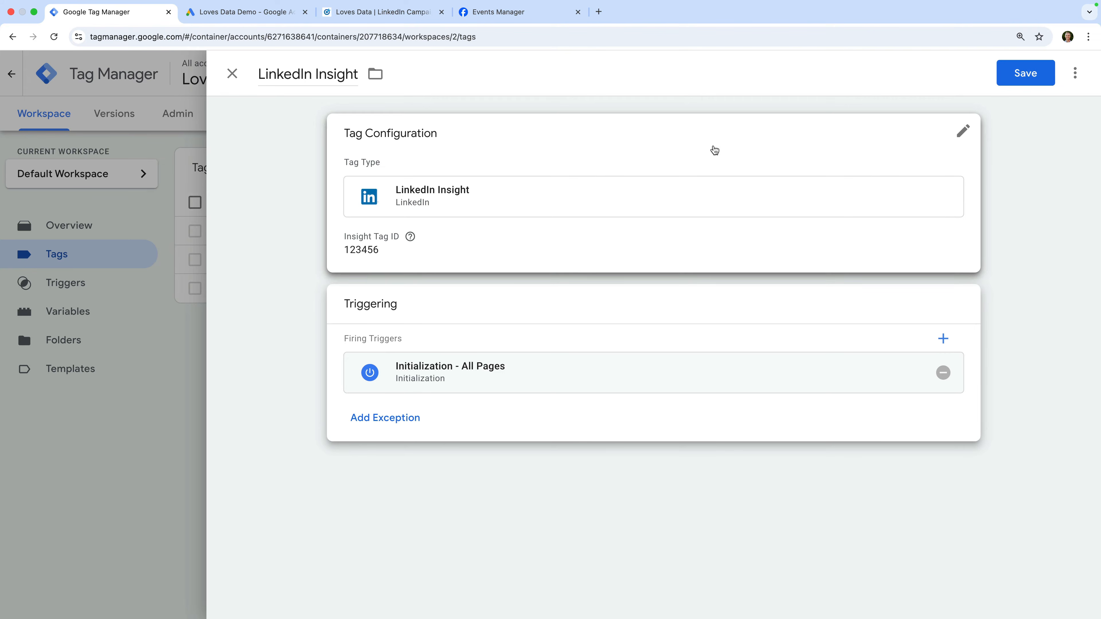
{"action": "left_click", "coordinate": [1008, 77]}
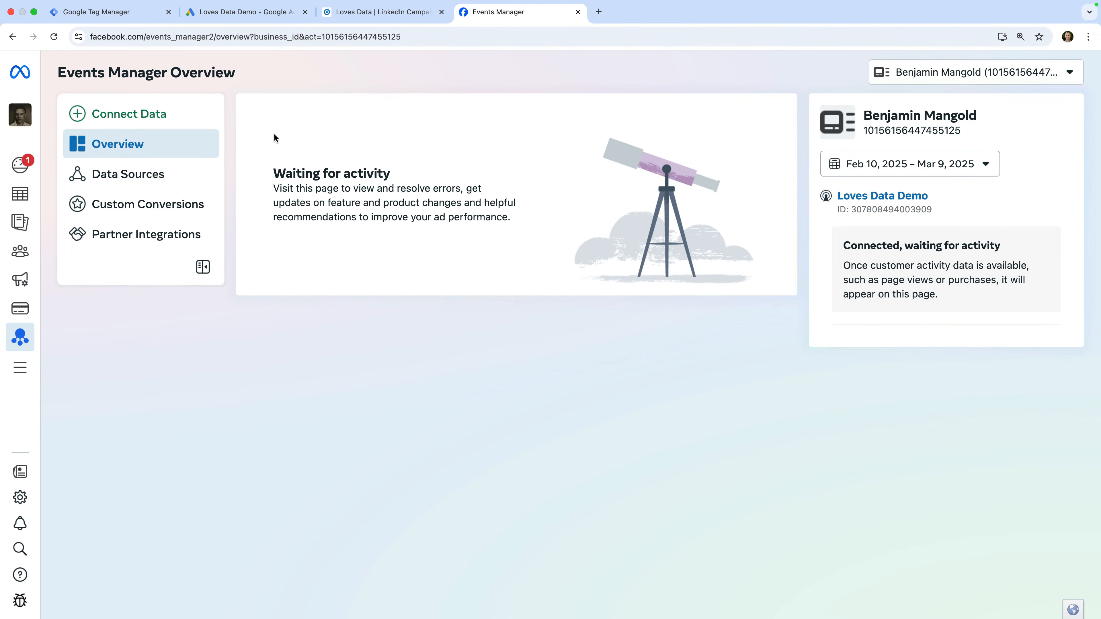
In Meta Events Manager, open the manual code installation for the Loves Data Demo pixel and copy its base code.
{"action": "left_click", "coordinate": [194, 173]}
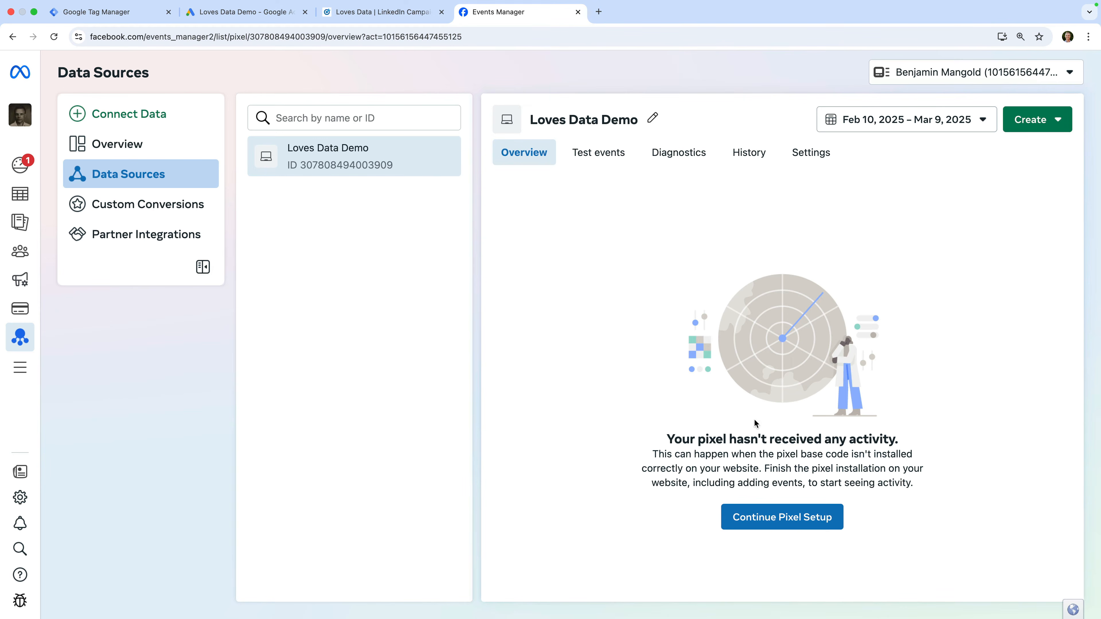
{"action": "left_click", "coordinate": [821, 523]}
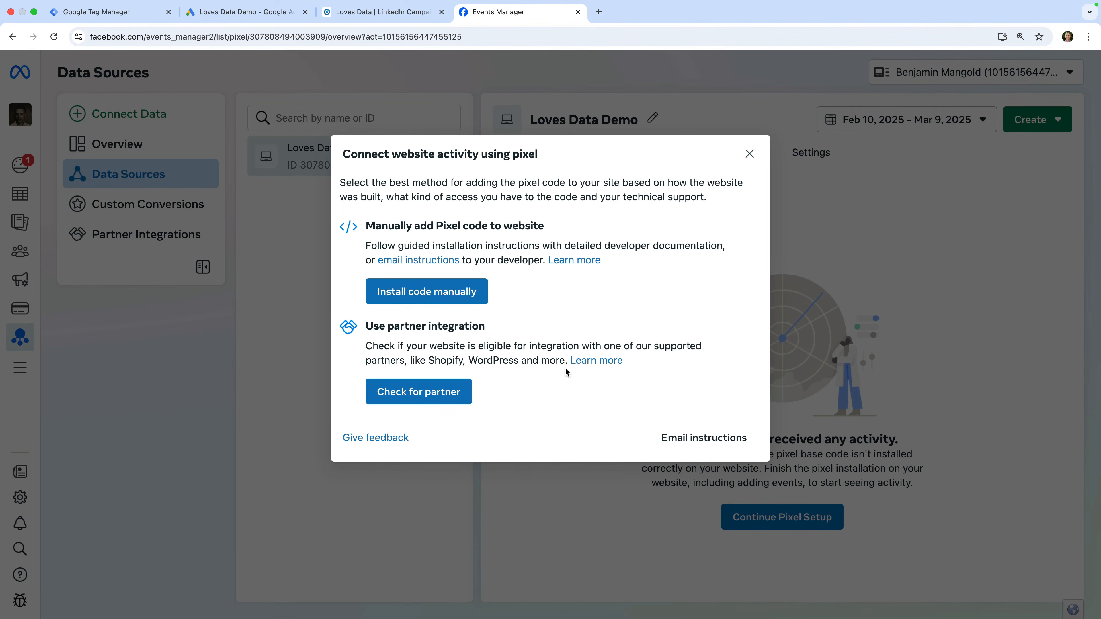
{"action": "left_click", "coordinate": [455, 298]}
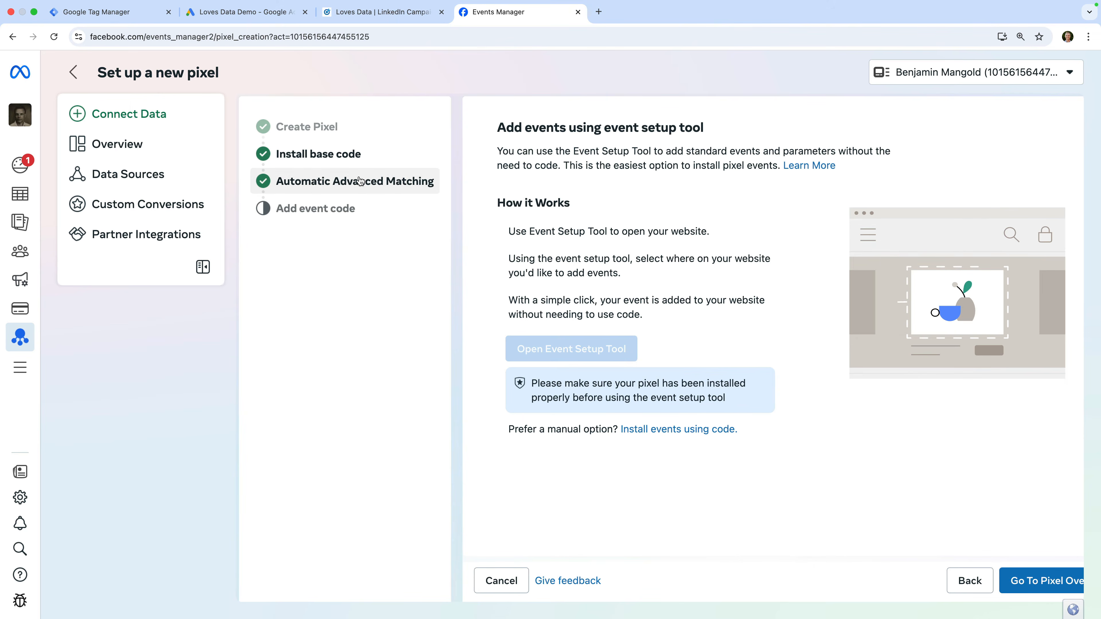
{"action": "left_click", "coordinate": [349, 161]}
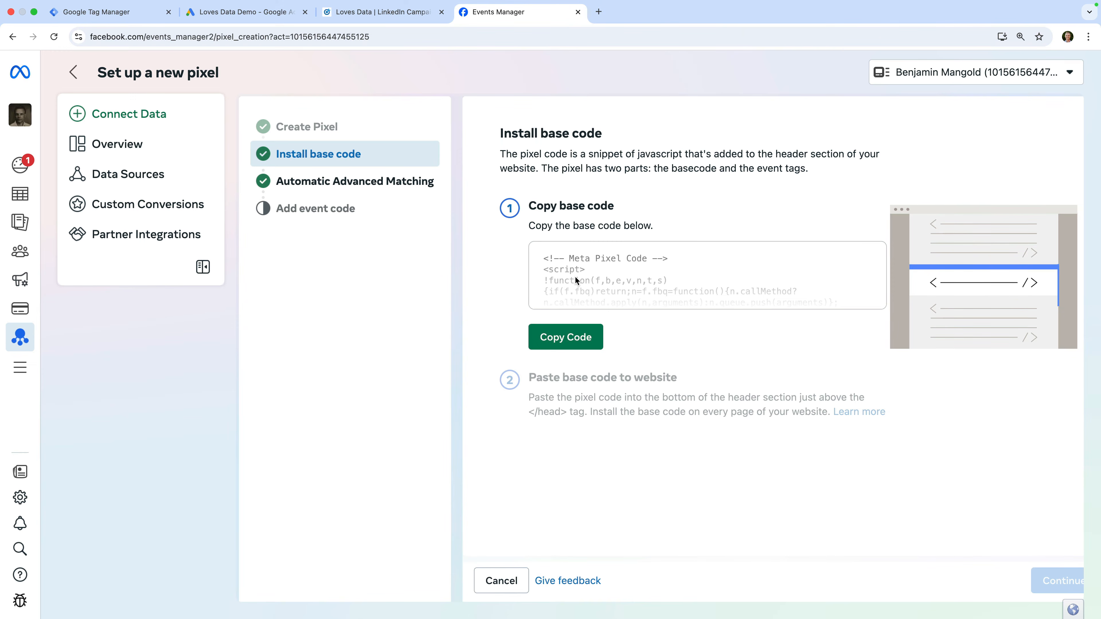
{"action": "left_click", "coordinate": [576, 336]}
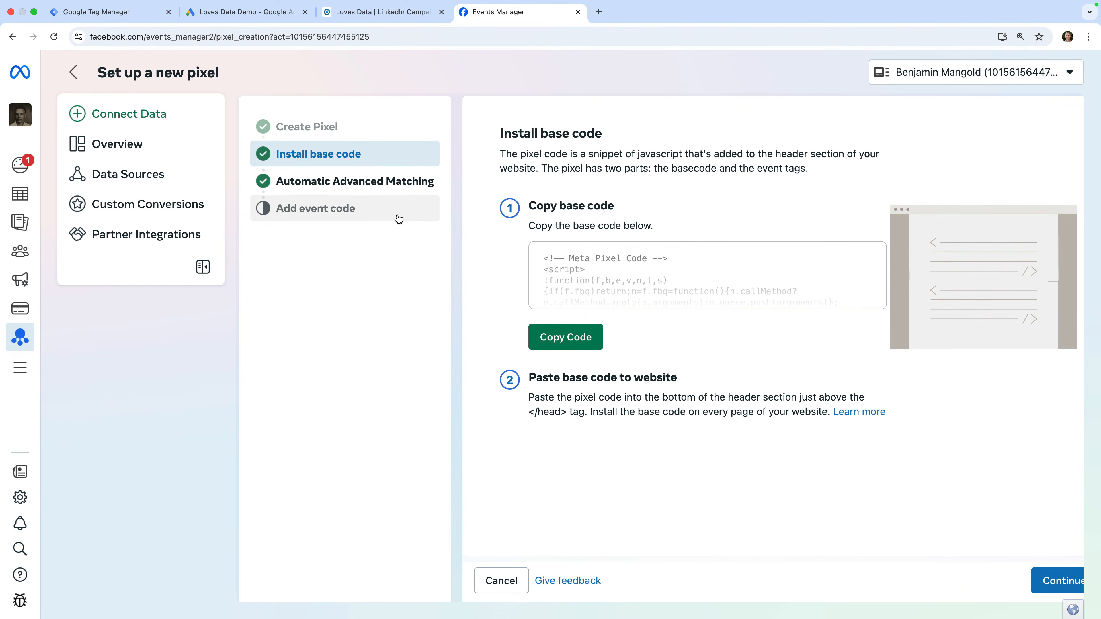
Return to Google Tag Manager and start a new tag named "Meta Pixel | Base Code".
{"action": "left_click", "coordinate": [135, 19]}
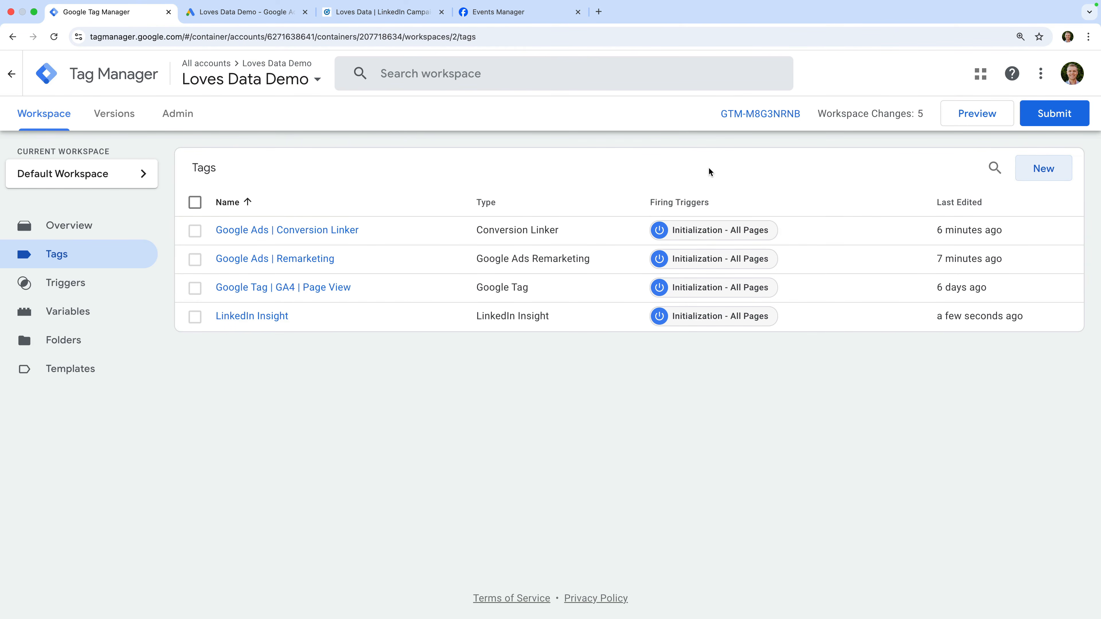
{"action": "left_click", "coordinate": [1039, 170]}
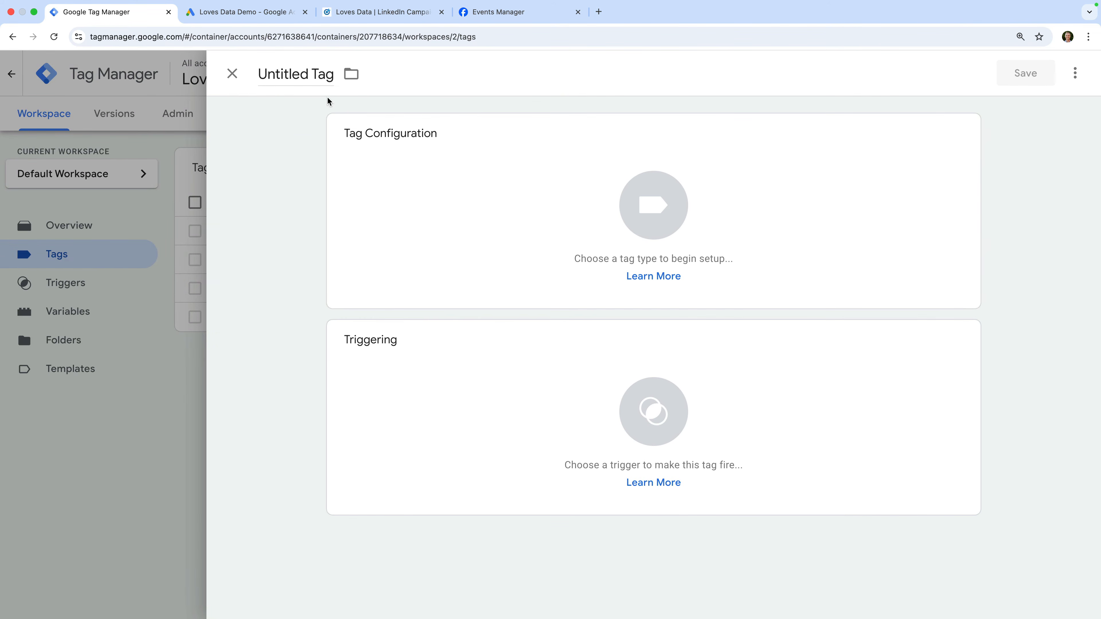
{"action": "left_click", "coordinate": [294, 78]}
{"action": "type", "text": "Met"}
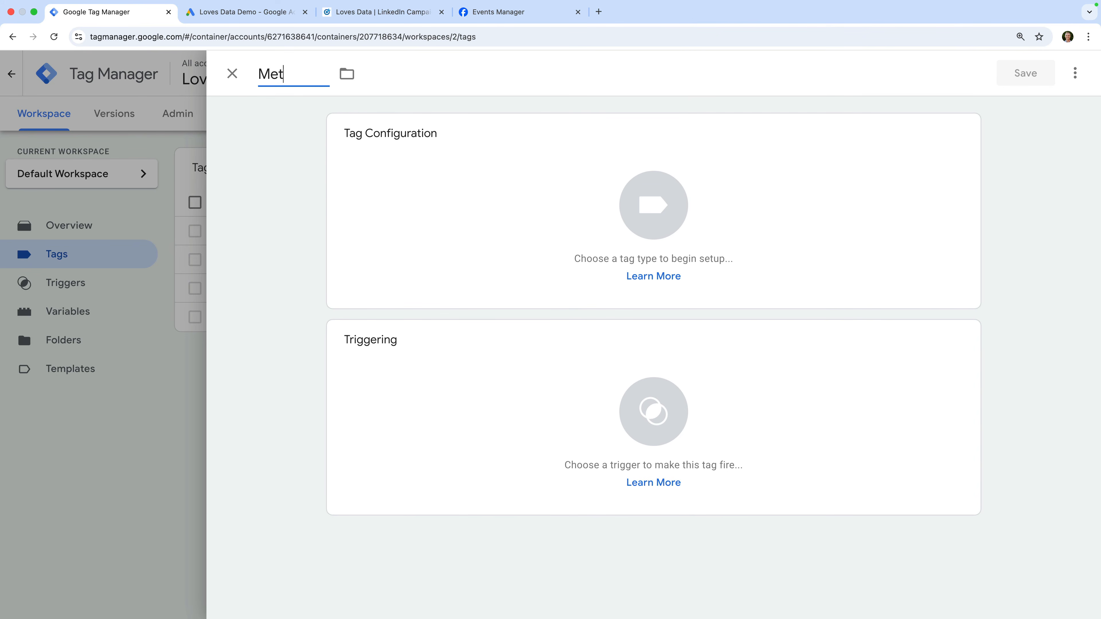
{"action": "type", "text": "a Pixel | Base Code"}
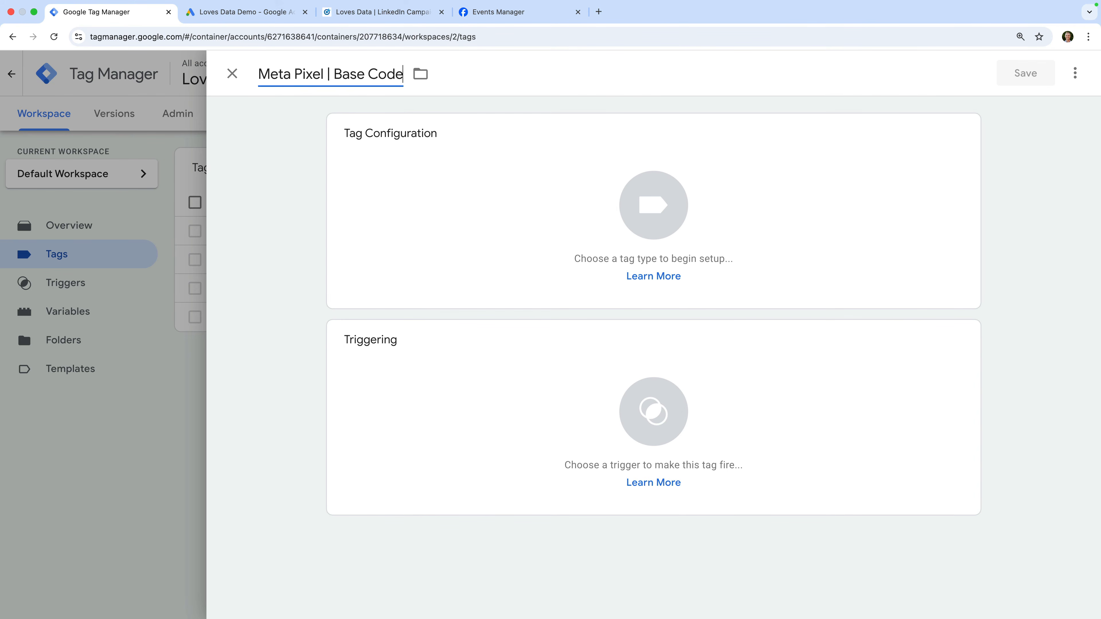
Set the new tag's type to Custom HTML and paste the copied Meta Pixel base code as its HTML.
{"action": "left_click", "coordinate": [393, 164]}
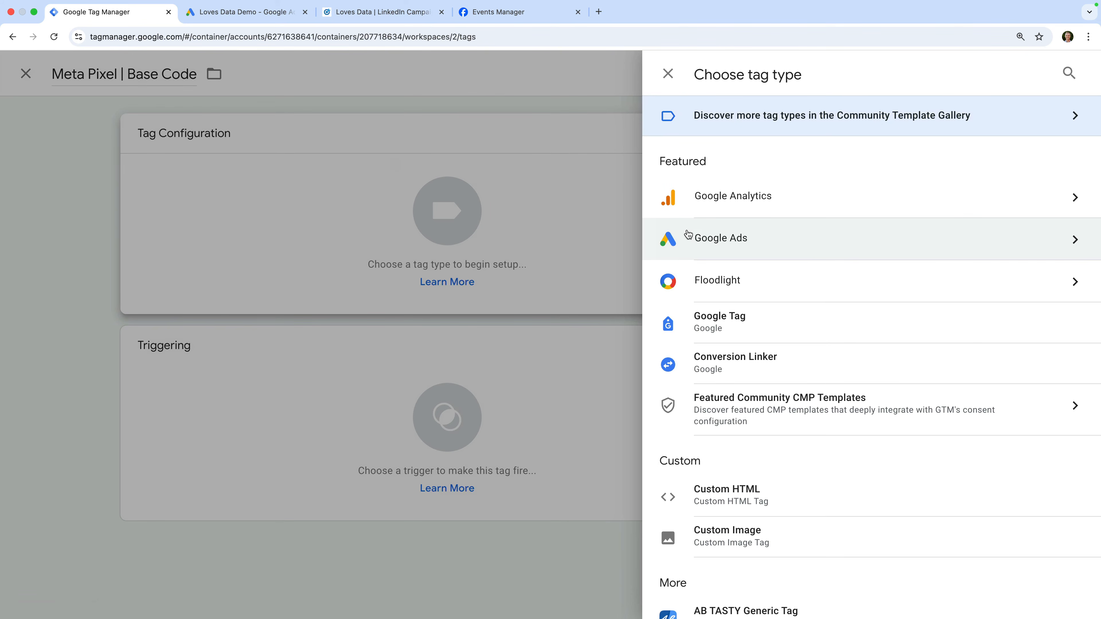
{"action": "scroll", "coordinate": [691, 235], "scroll_direction": "down", "scroll_amount": 3}
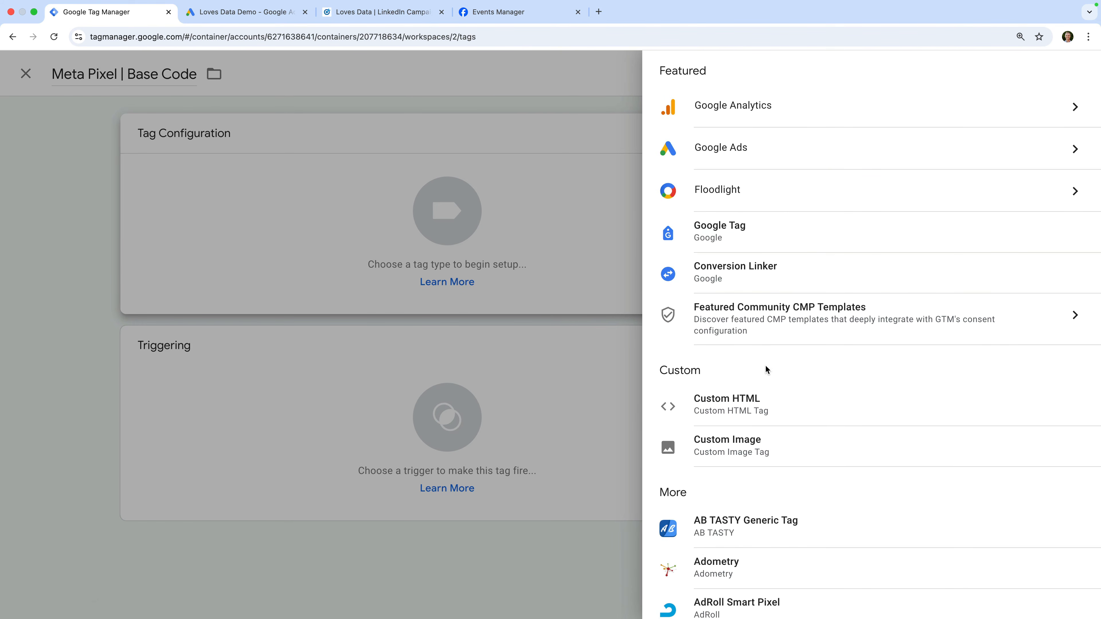
{"action": "left_click", "coordinate": [777, 403]}
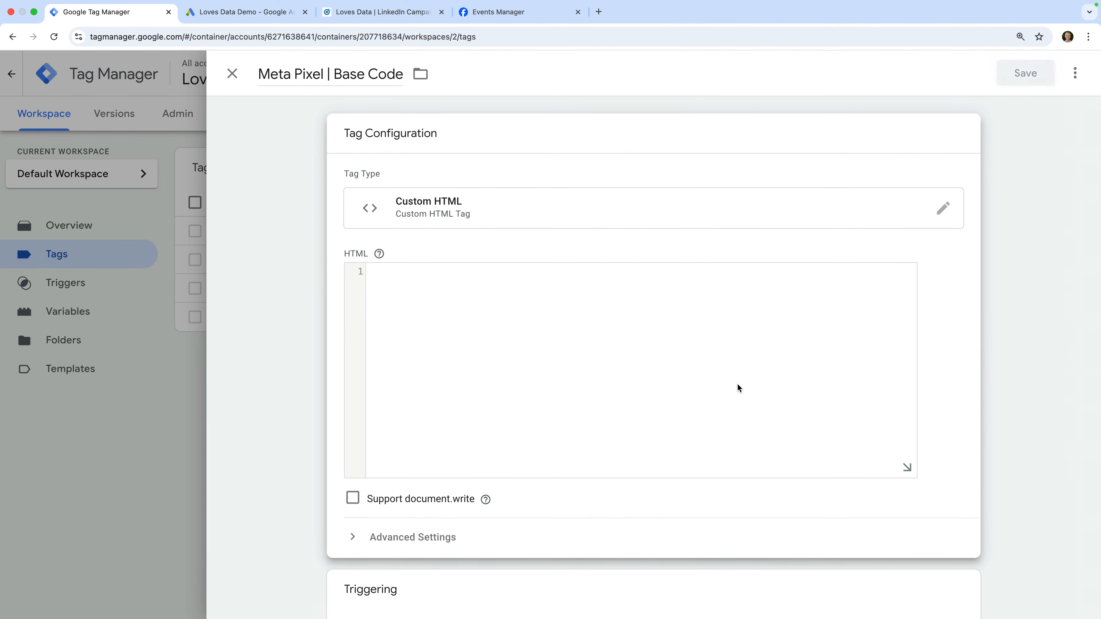
{"action": "left_click", "coordinate": [645, 318]}
{"action": "key", "text": "super+v"}
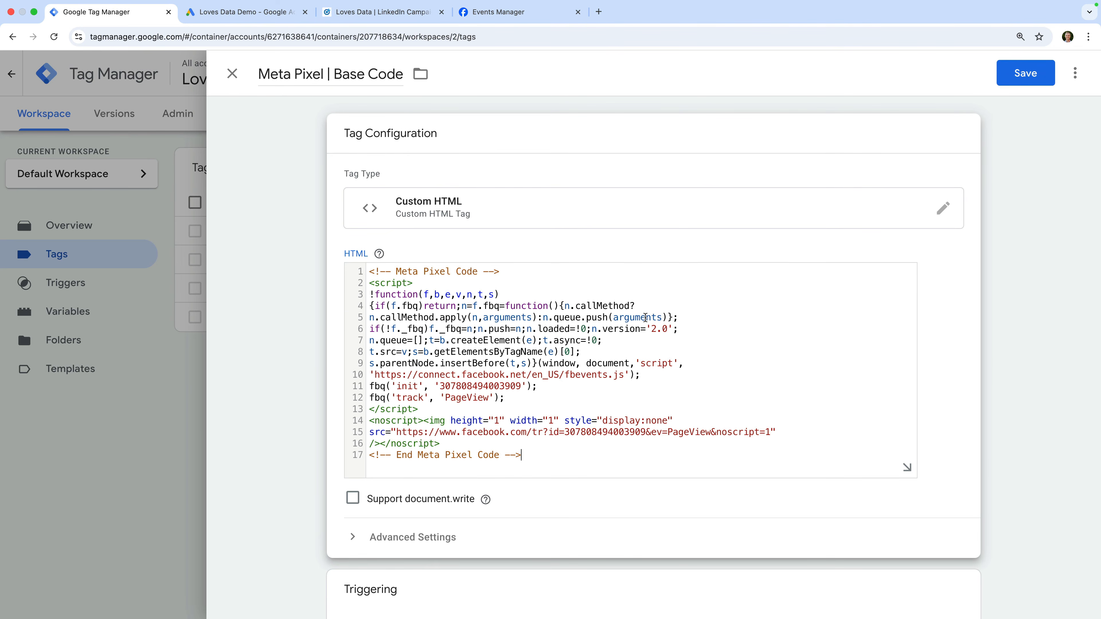
Set the Meta Pixel tag's firing option to "Once per page" in its advanced settings.
{"action": "scroll", "coordinate": [645, 318], "scroll_direction": "down", "scroll_amount": 4}
{"action": "left_click", "coordinate": [438, 369]}
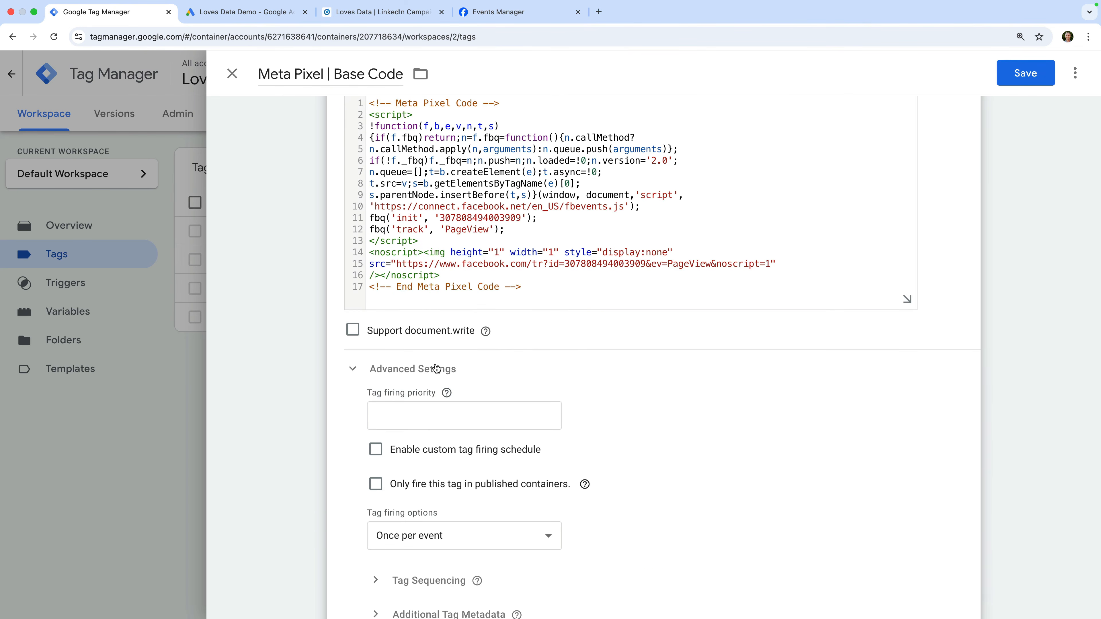
{"action": "scroll", "coordinate": [437, 368], "scroll_direction": "down", "scroll_amount": 4}
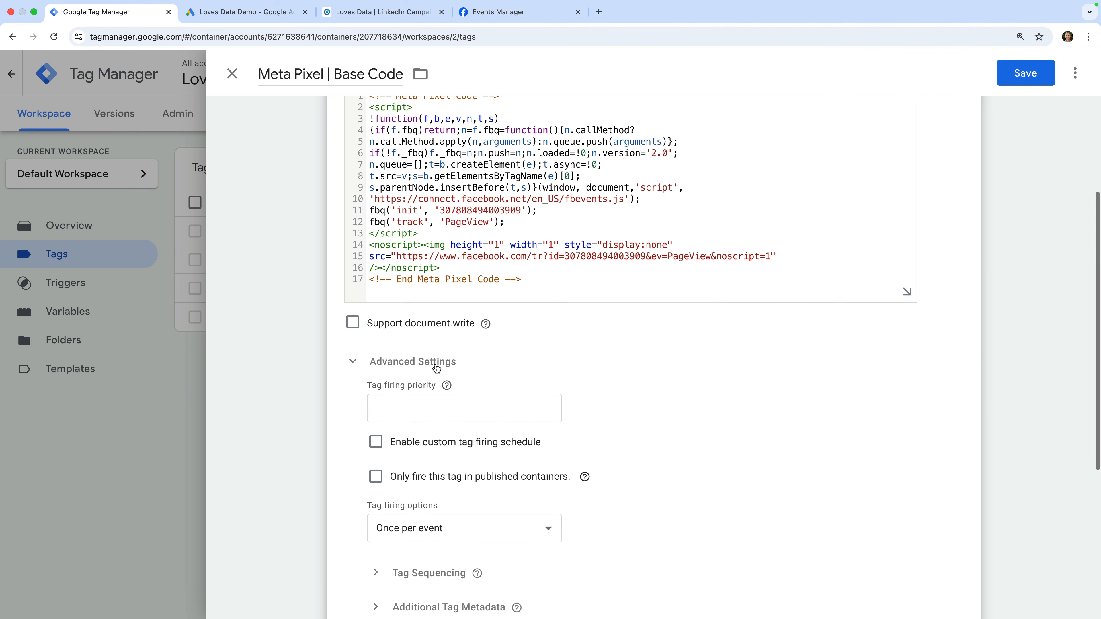
{"action": "left_click", "coordinate": [493, 386]}
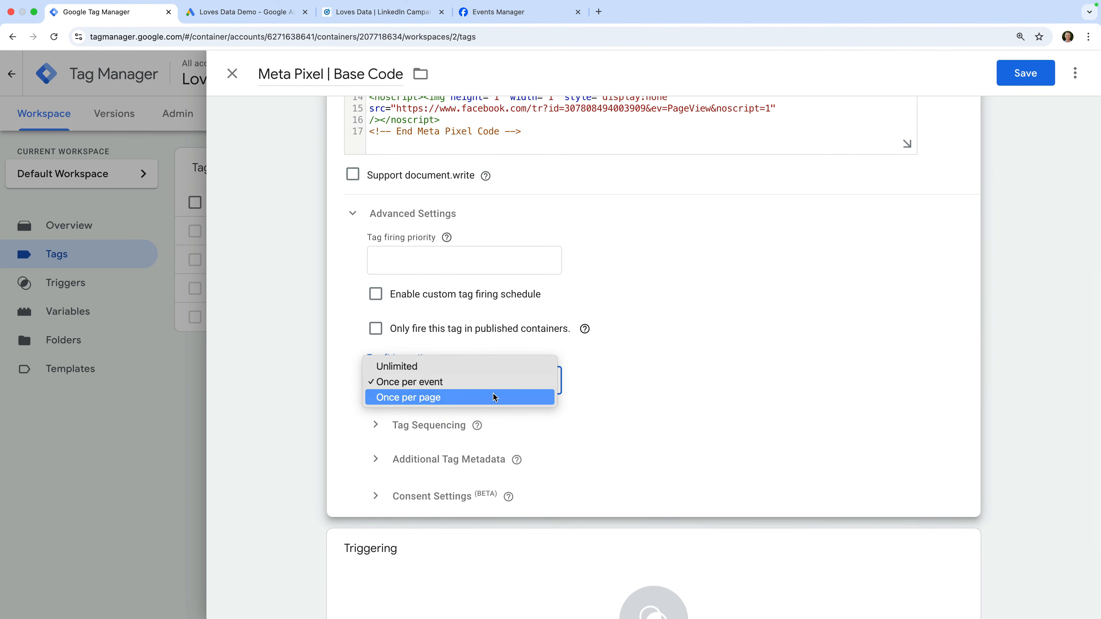
{"action": "left_click", "coordinate": [492, 397]}
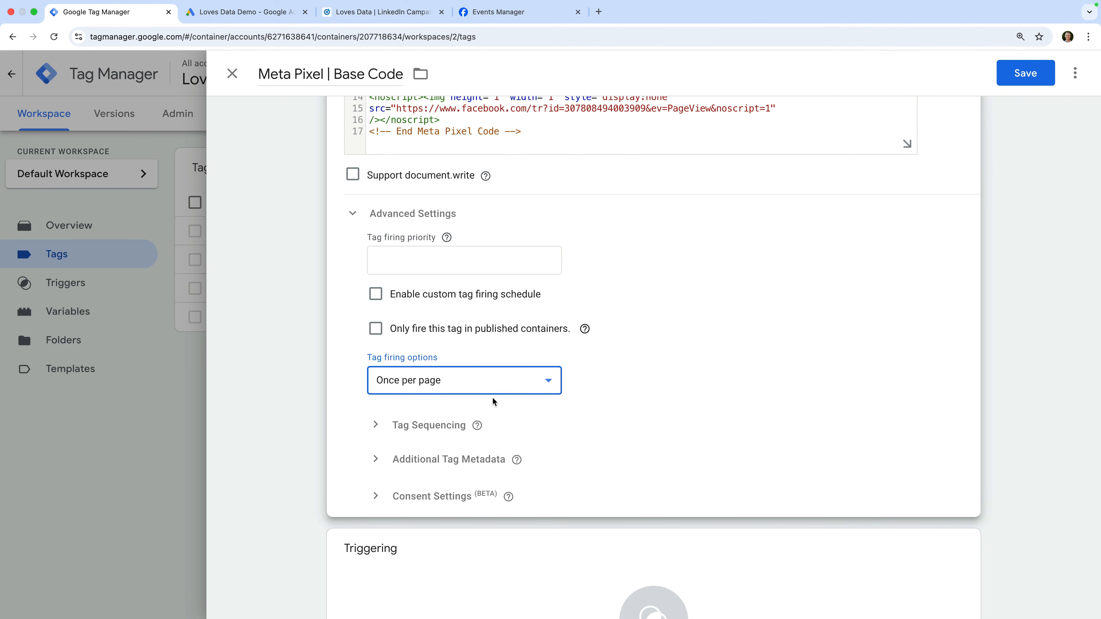
Assign the "Initialization - All Pages" trigger to the Meta Pixel base code tag and save it.
{"action": "scroll", "coordinate": [492, 398], "scroll_direction": "down", "scroll_amount": 3}
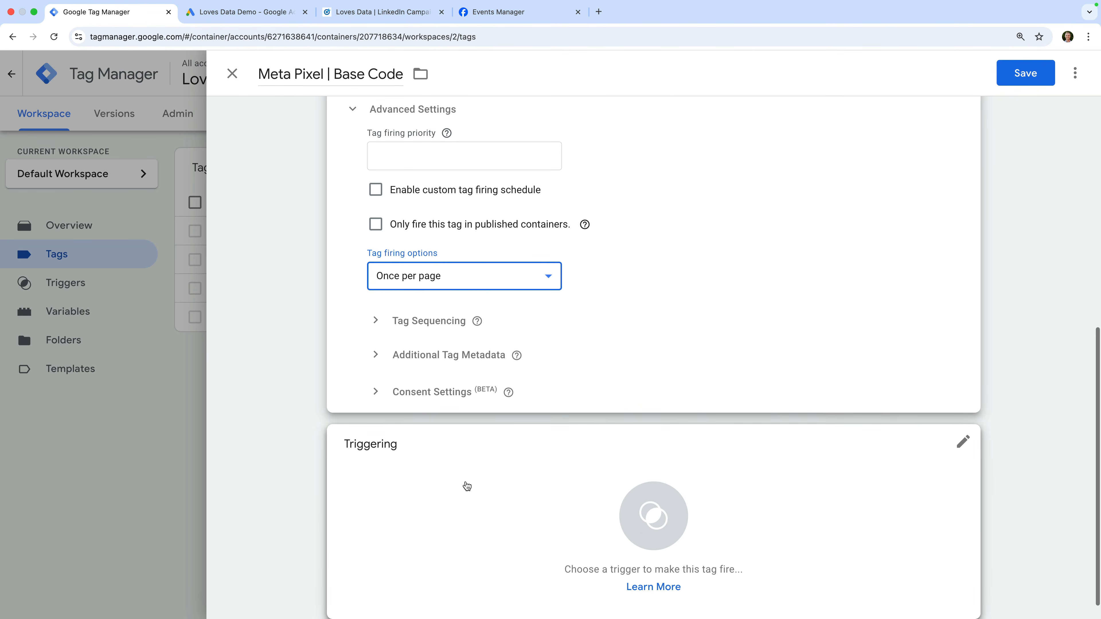
{"action": "left_click", "coordinate": [466, 485]}
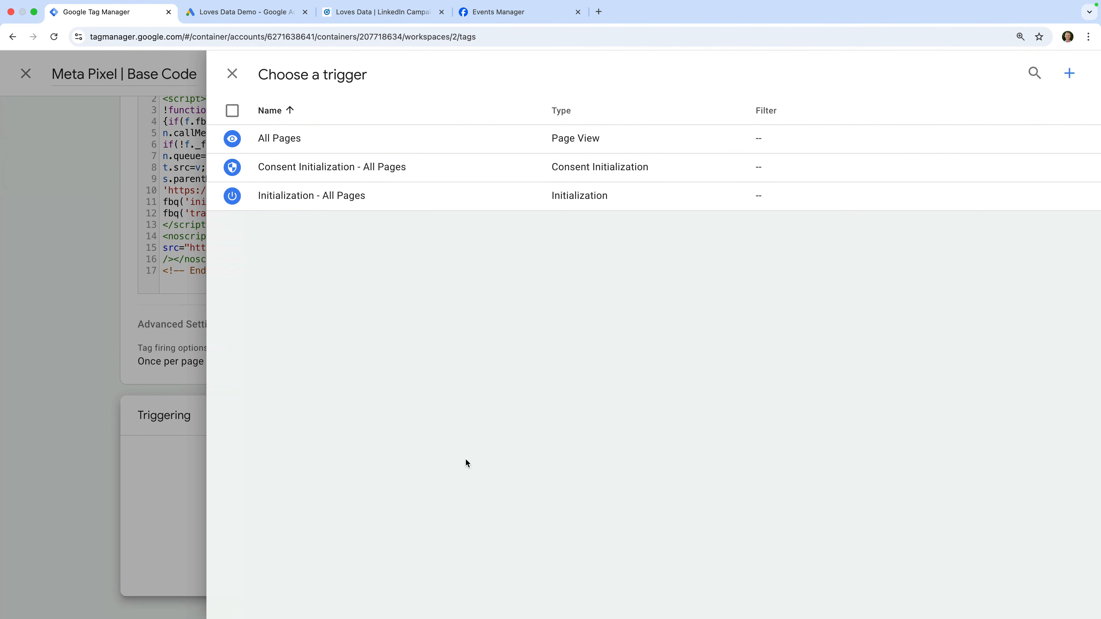
{"action": "left_click", "coordinate": [459, 195]}
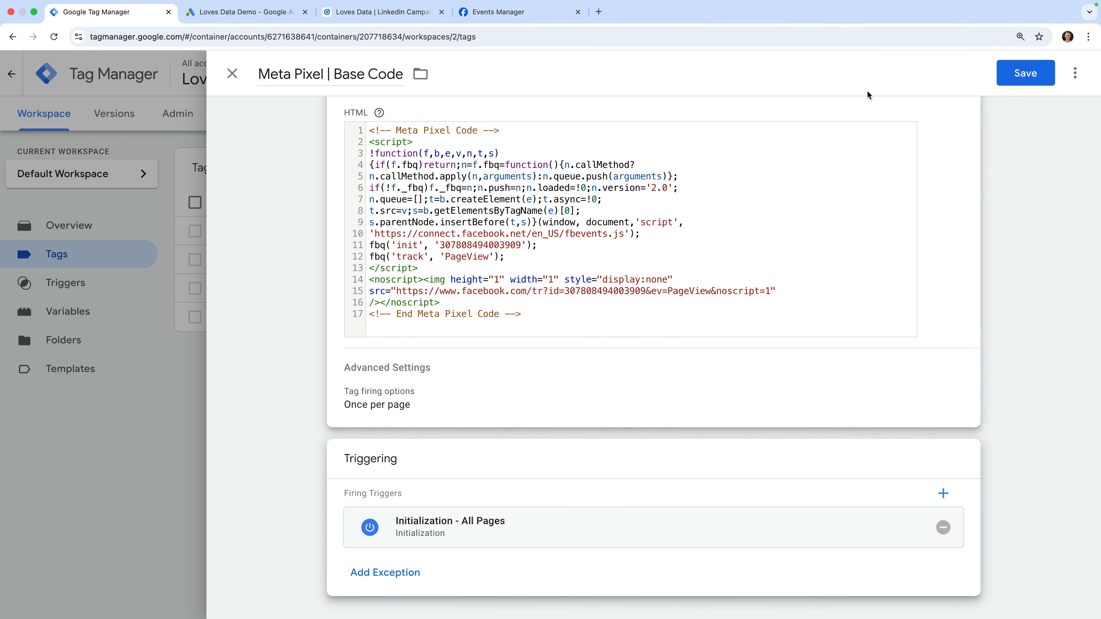
{"action": "left_click", "coordinate": [1025, 75]}
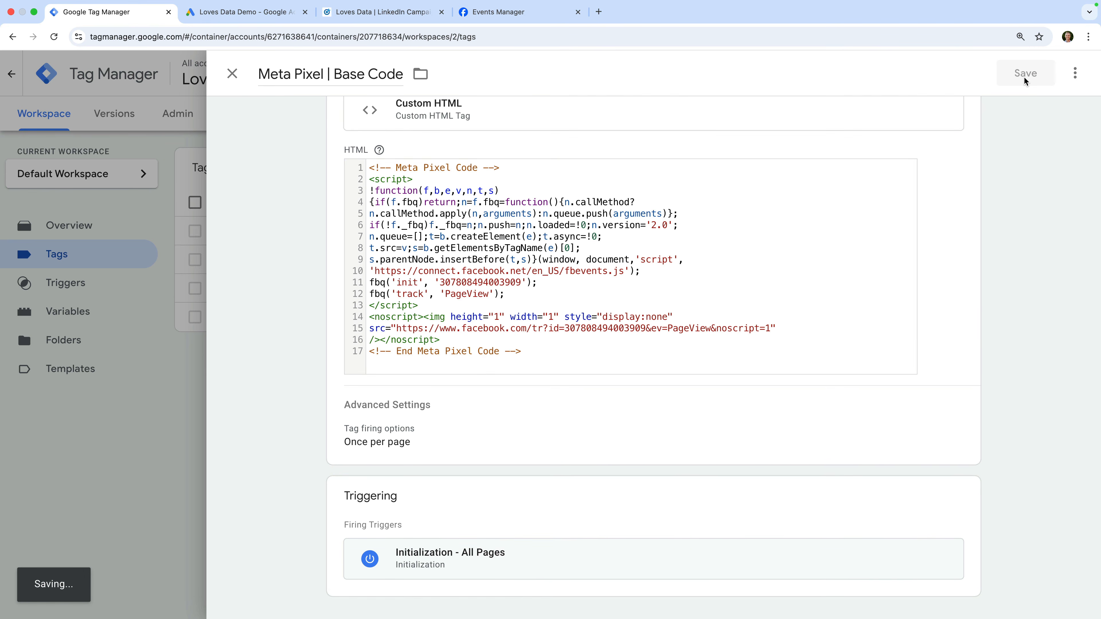